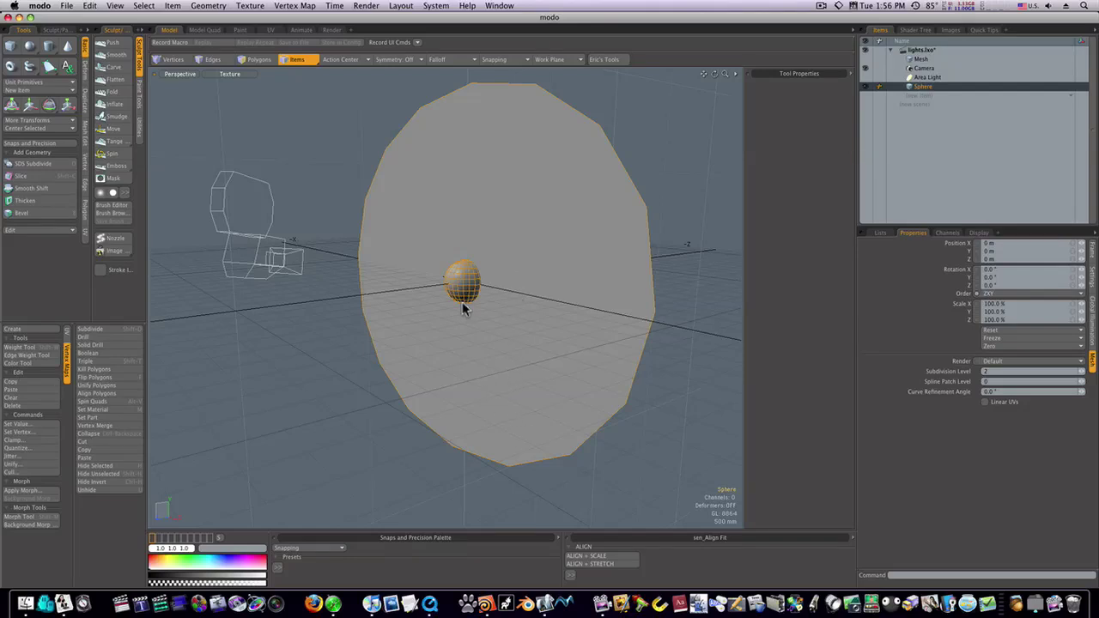
left_click_drag(468, 304, 423, 303, "ctrl+alt")
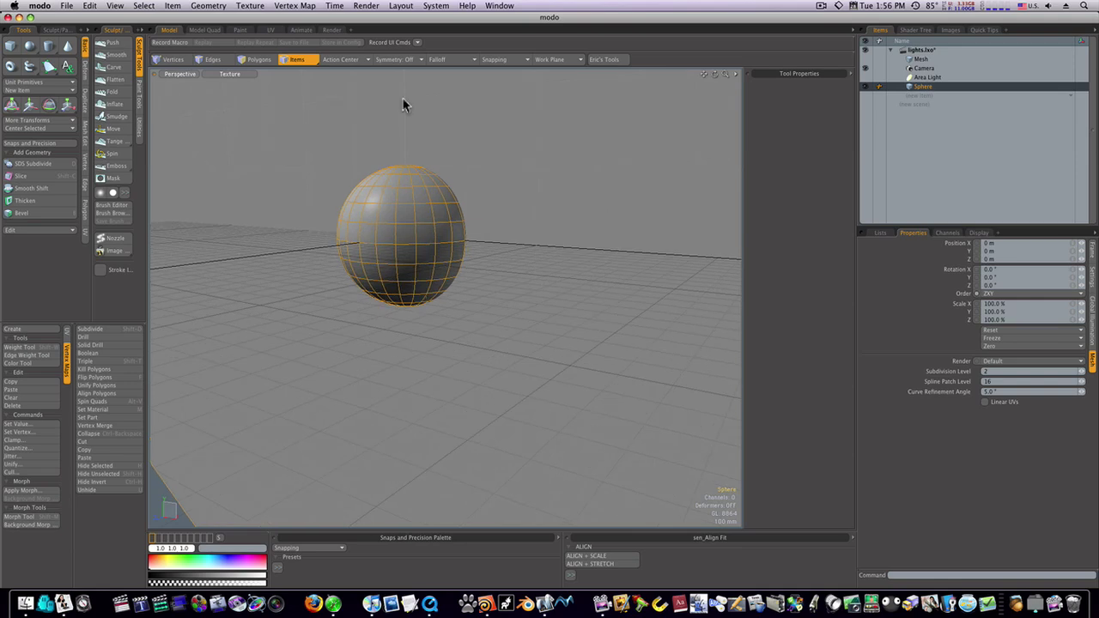
left_click(331, 29)
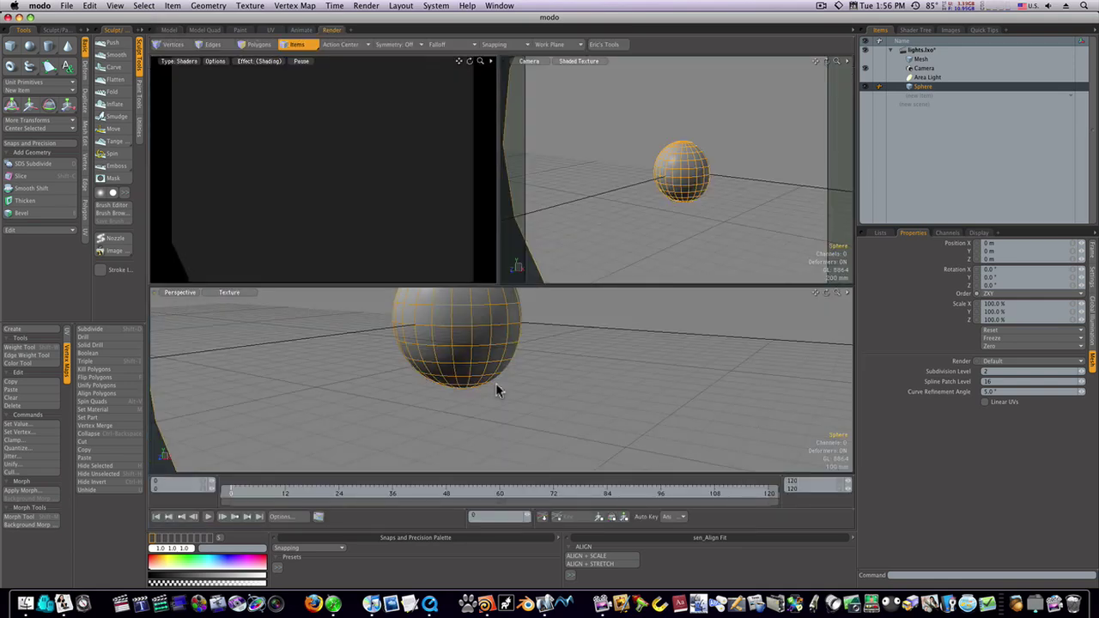
left_click_drag(496, 390, 380, 361, "alt")
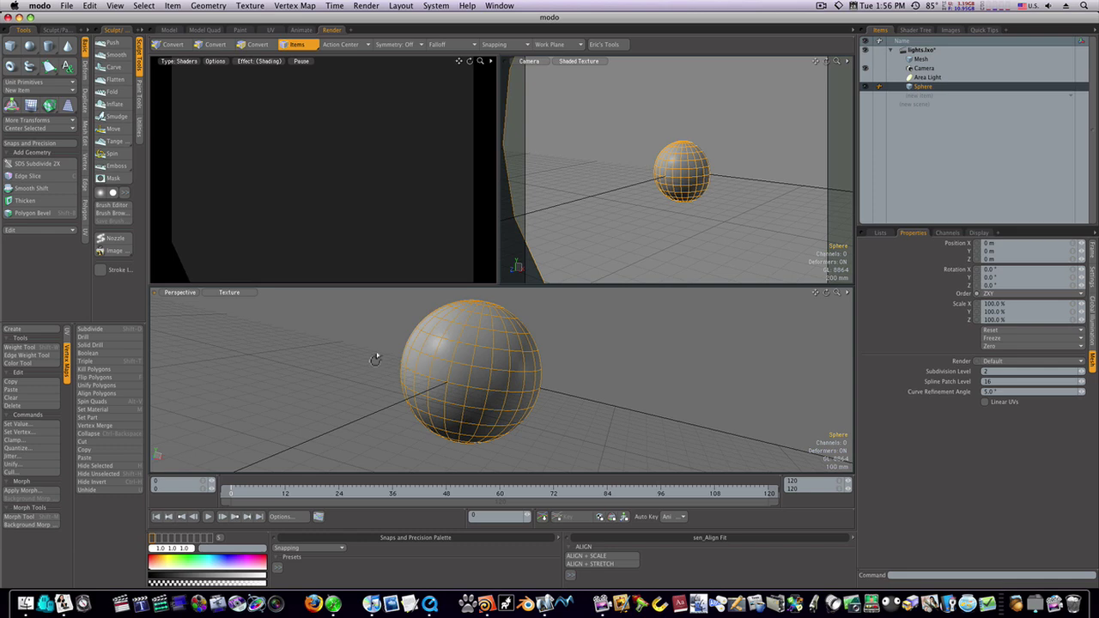
left_click(243, 296)
left_click(246, 421)
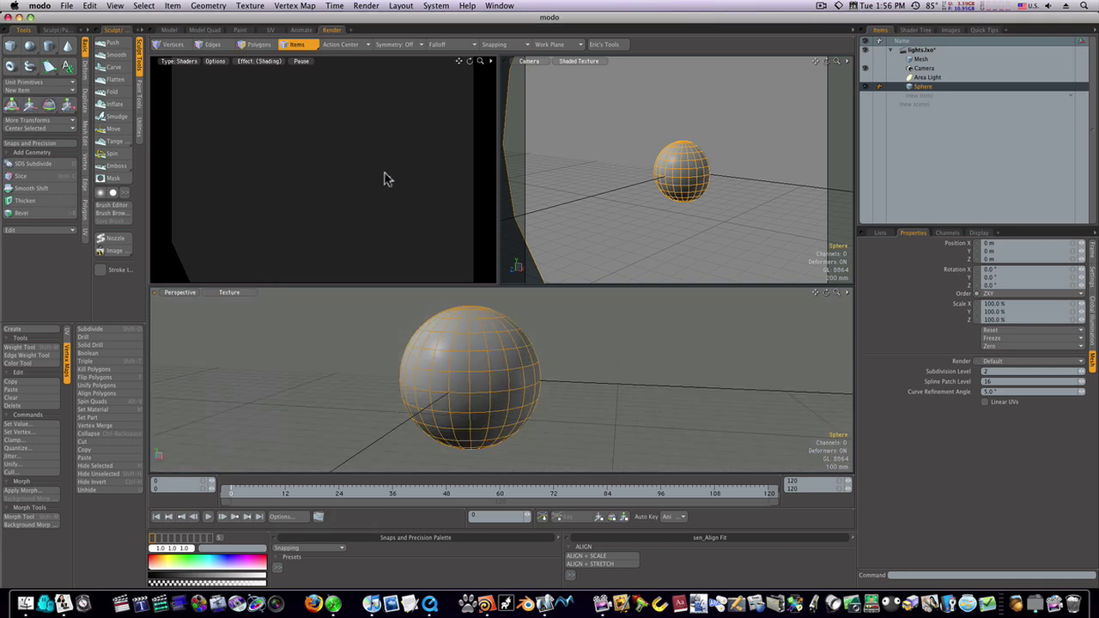
left_click(171, 30)
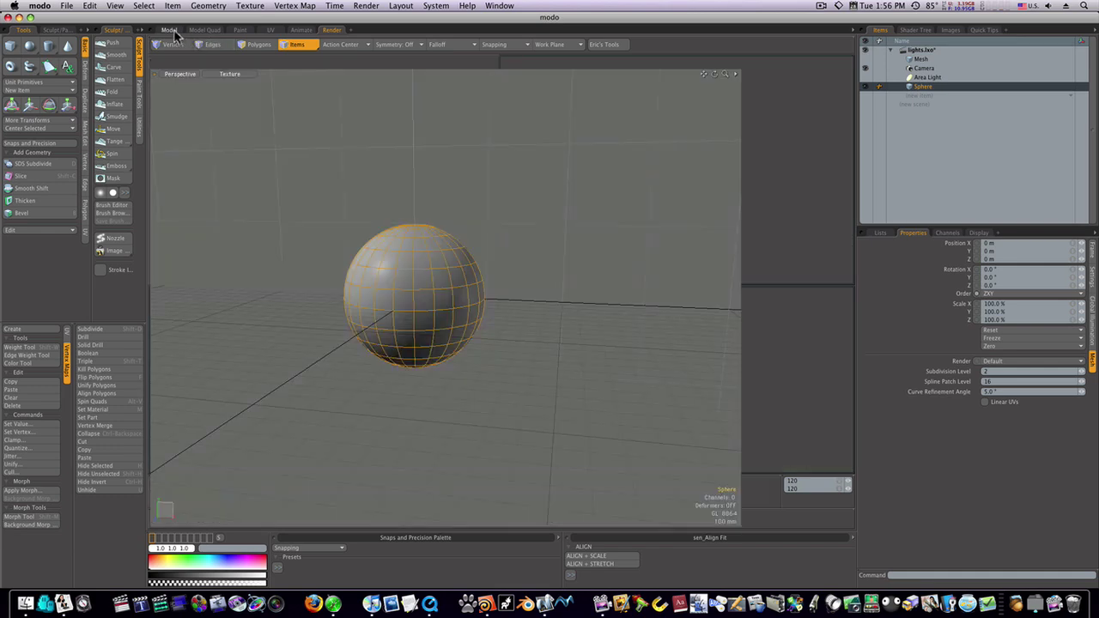
Step: Select a block of four polygons on the front of the sphere and round them with Perfect Circle
left_click_drag(471, 214, 468, 263, "alt")
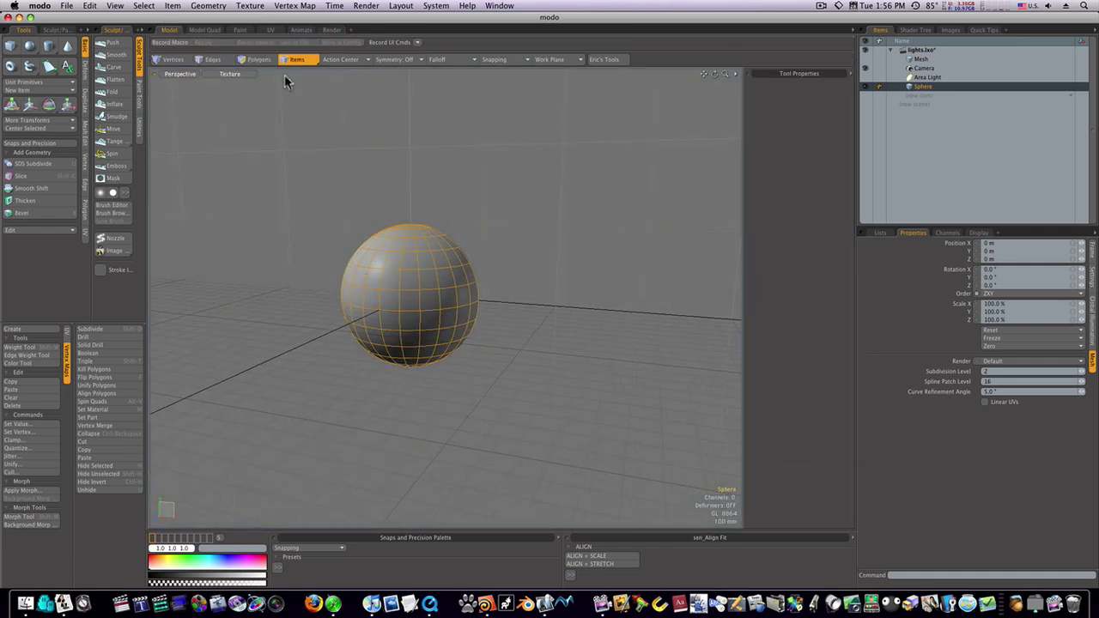
left_click(258, 59)
mouse_move(385, 300)
left_mouse_down()
mouse_move(387, 290)
mouse_move(376, 296)
left_mouse_up()
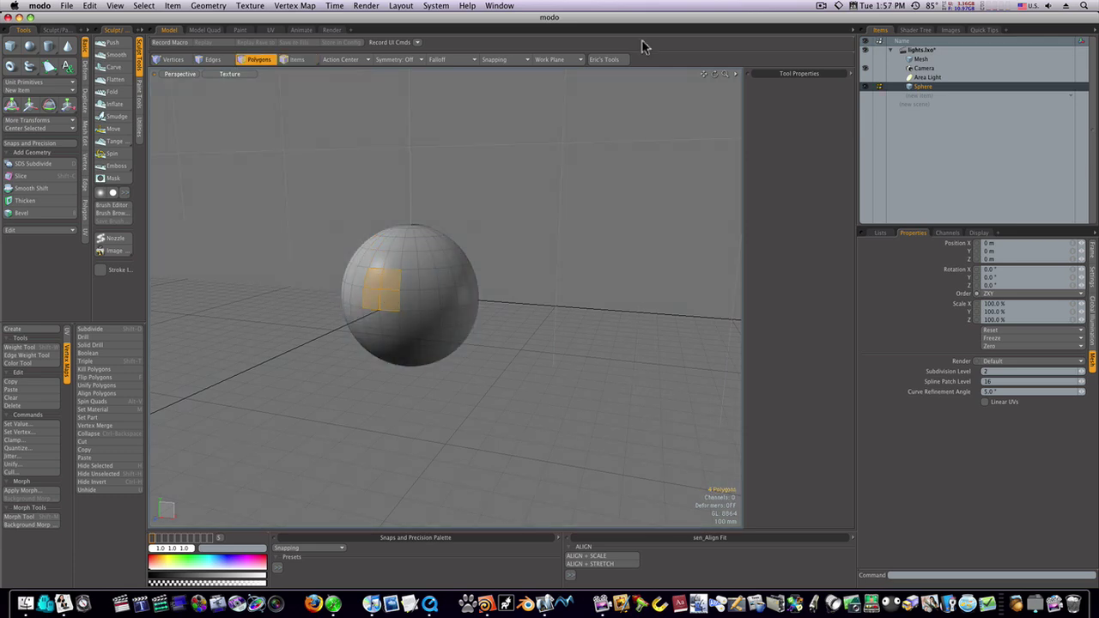
left_click(628, 59)
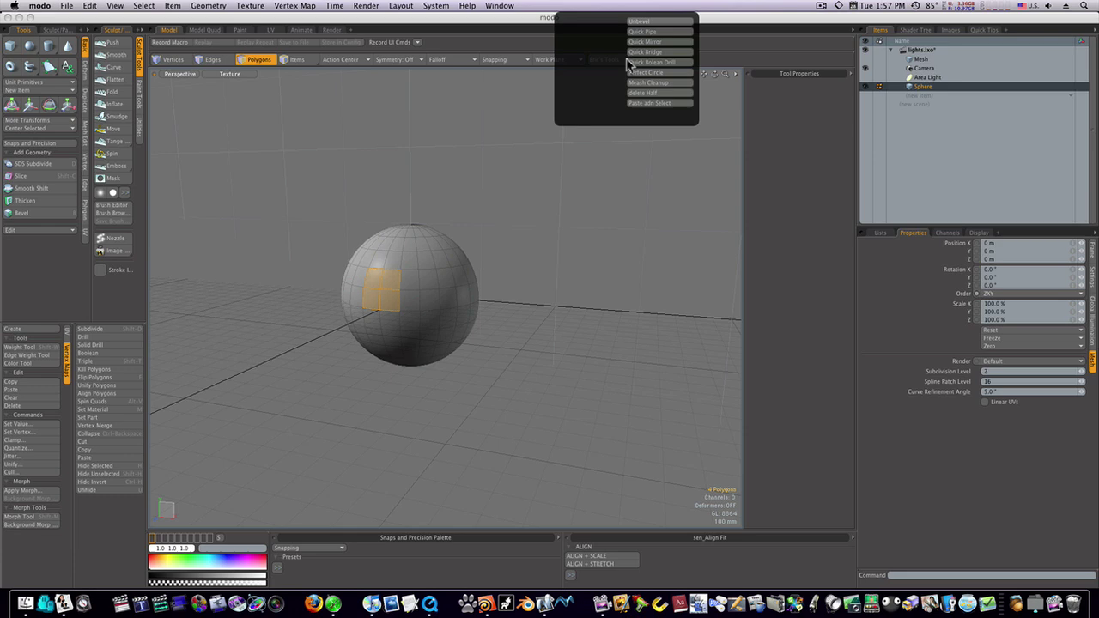
left_click(635, 72)
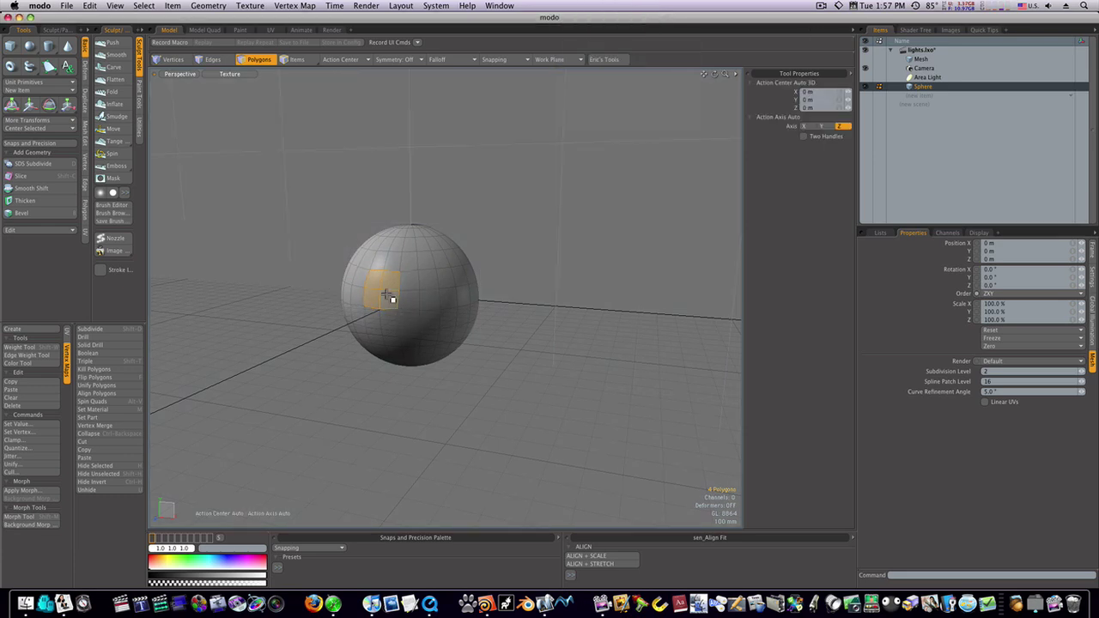
Step: Bevel the four rounded polygons inward as one group, with a shift of about -115 mm
key("b")
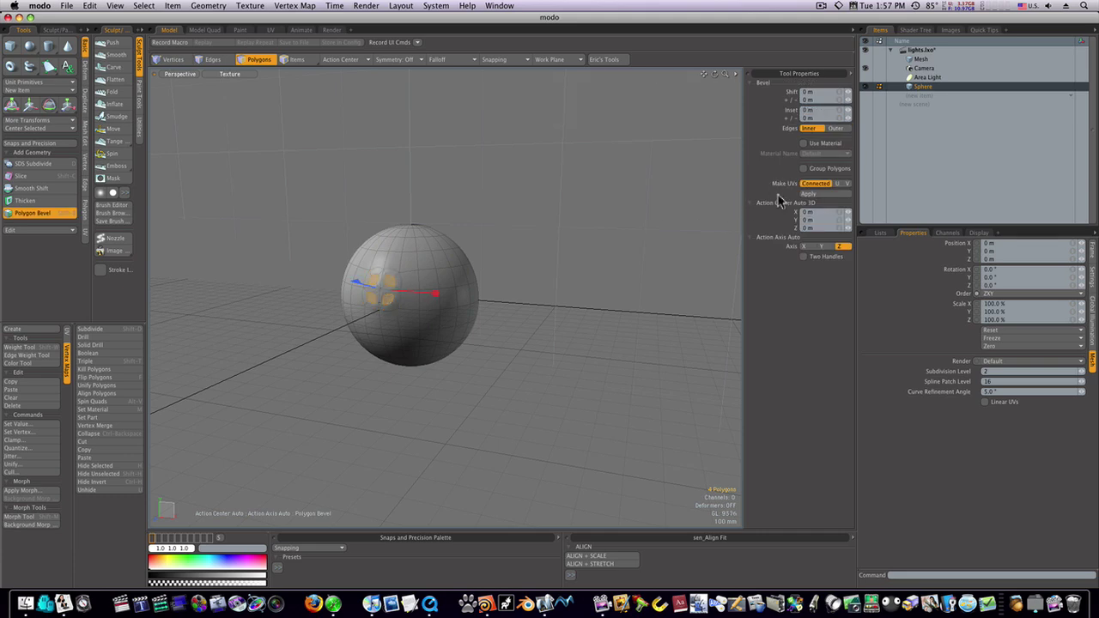
left_click(802, 170)
left_click_drag(355, 288, 377, 291)
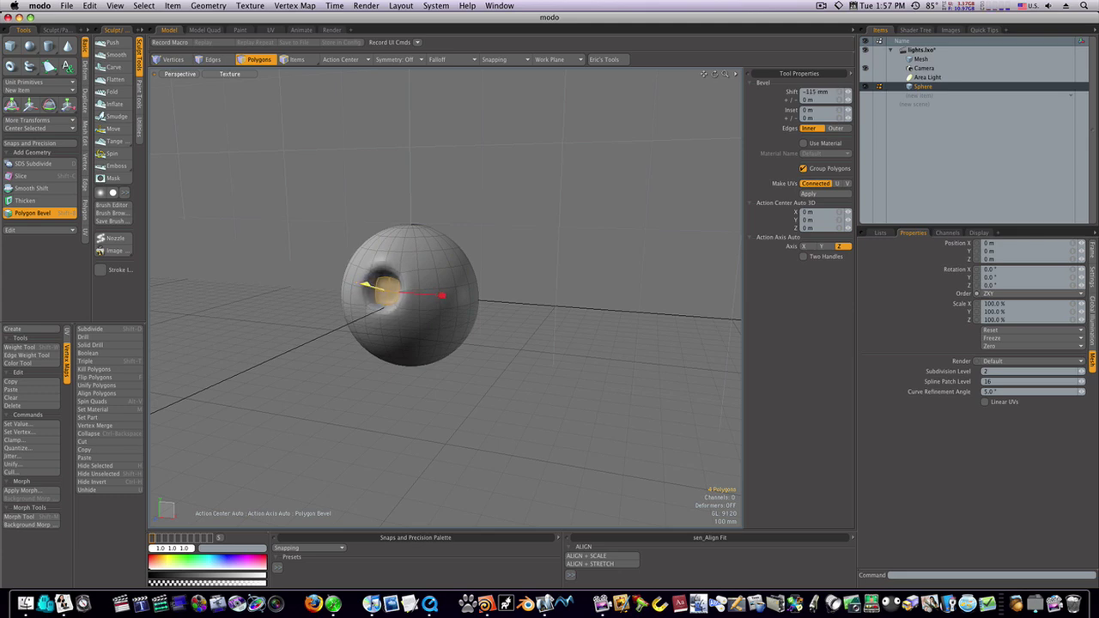
key("space")
Step: Loop-slice the recess's side wall in Symmetry mode with two cuts at 0.5 % to tighten its edges
left_click(370, 295)
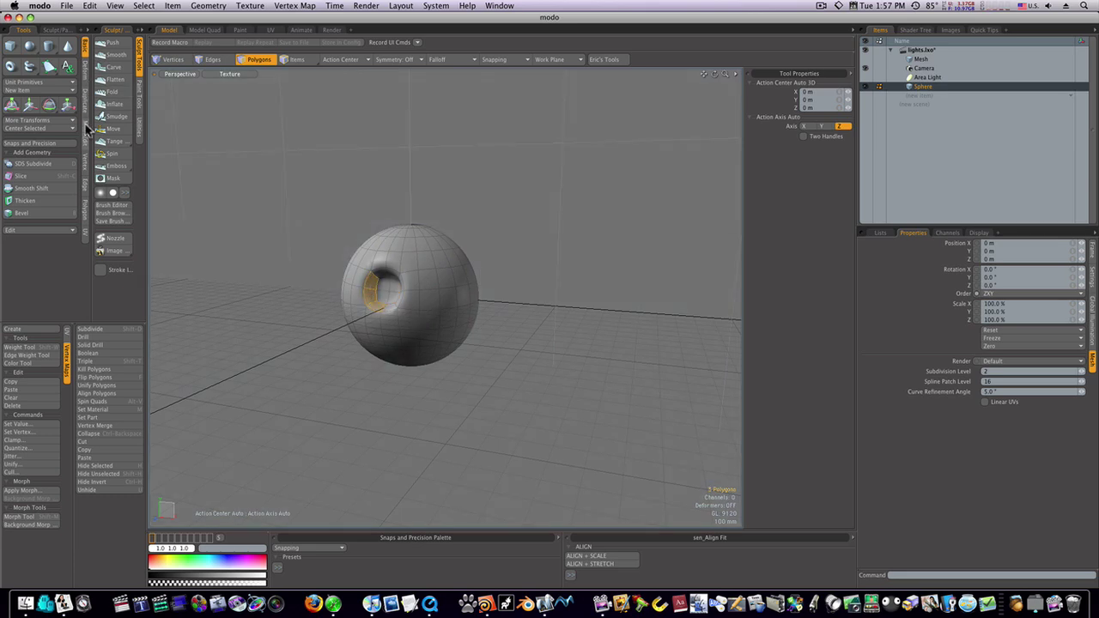
left_click(85, 133)
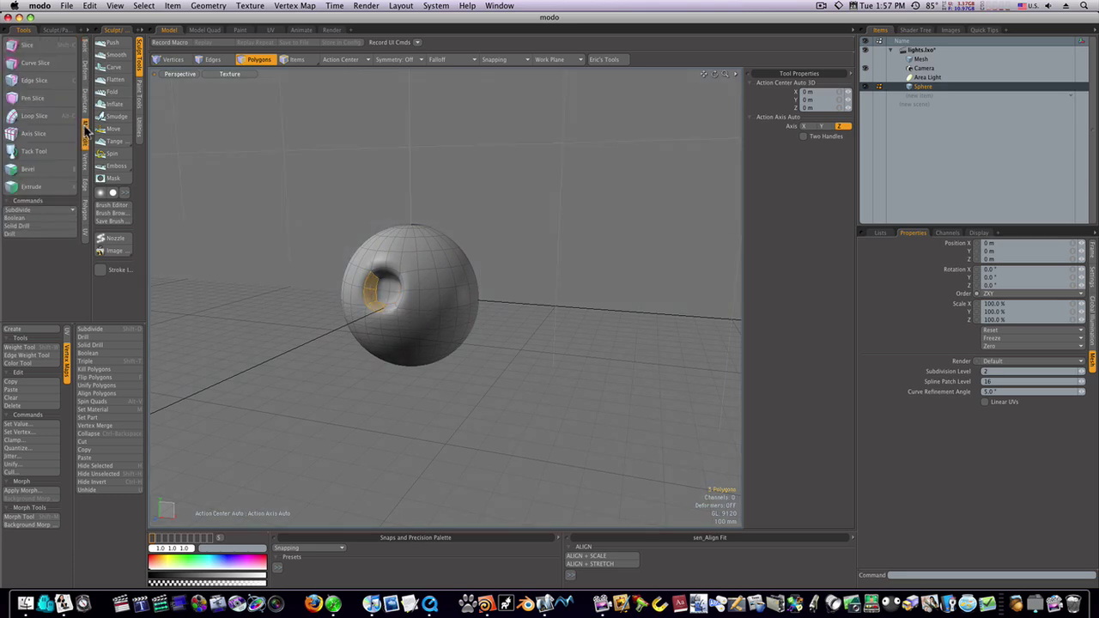
left_click(60, 117)
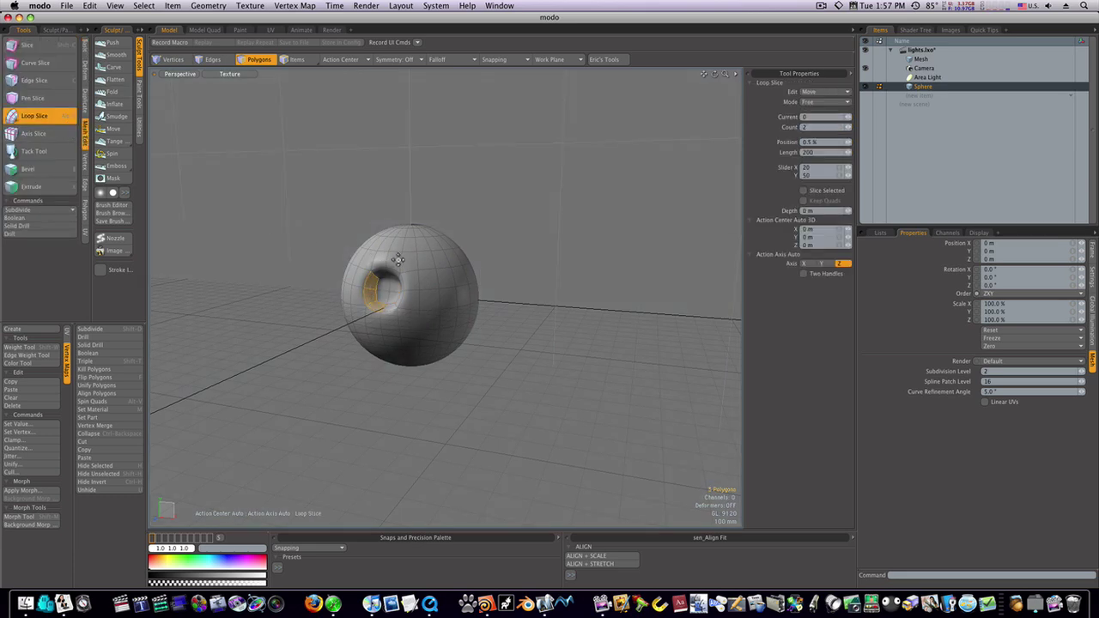
left_click(812, 103)
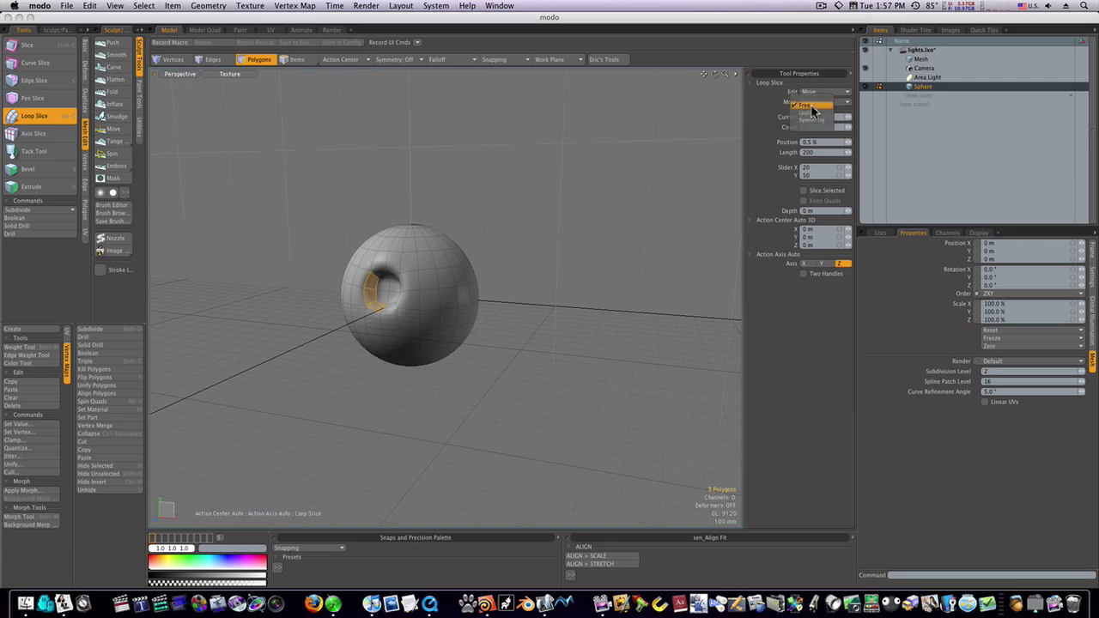
left_click(812, 121)
left_click(375, 308)
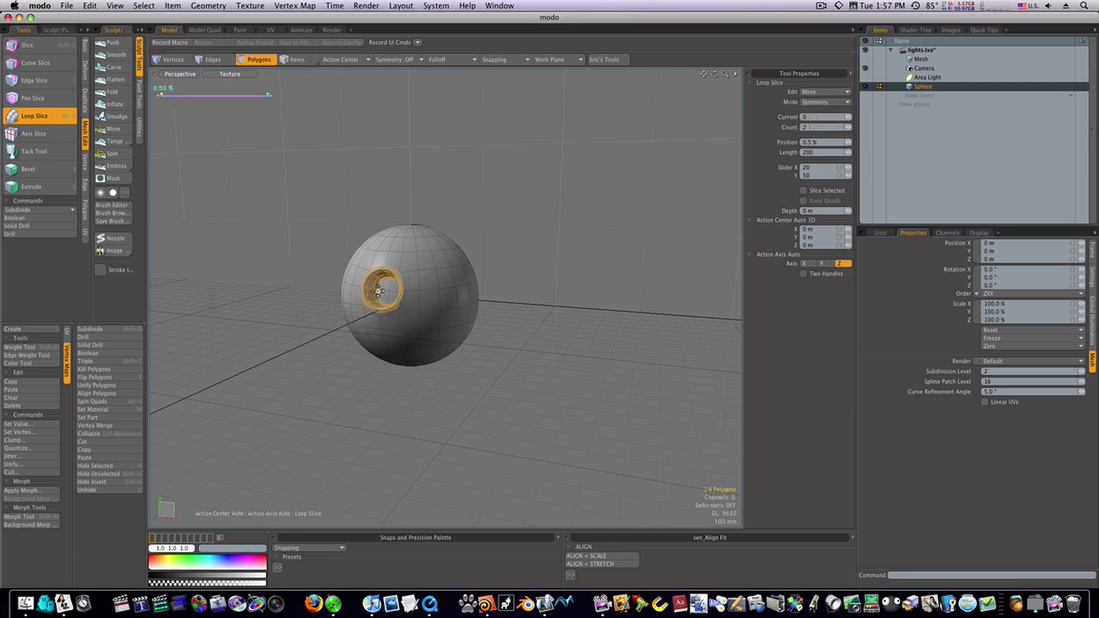
key("space")
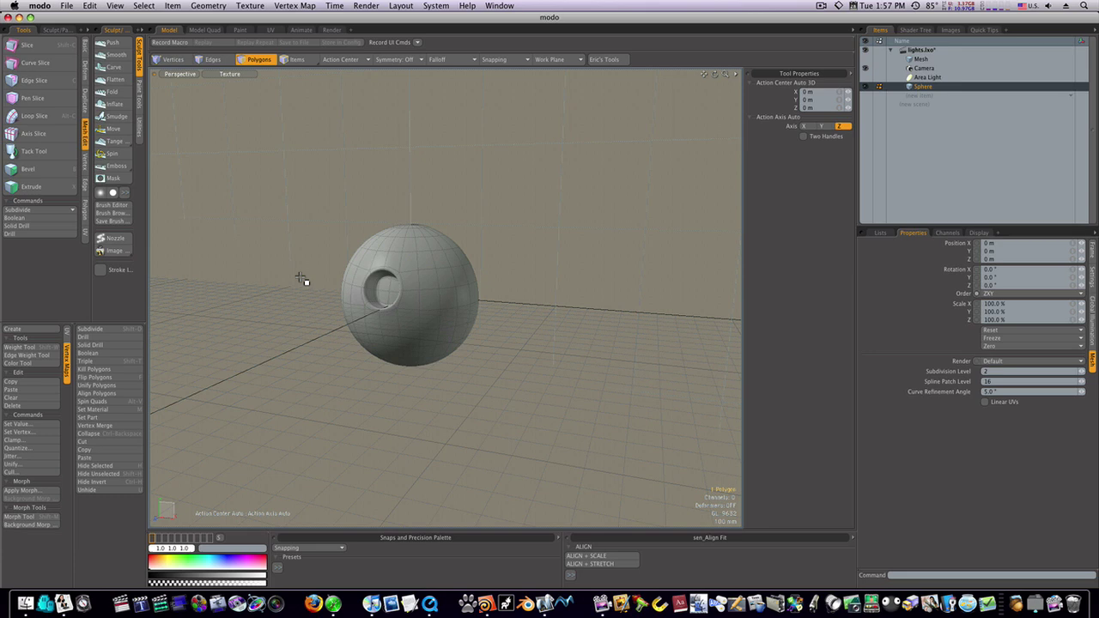
Step: Assign a new material named "inside light" to the four polygons at the bottom of the recess
scroll(318, 287, "down", 3)
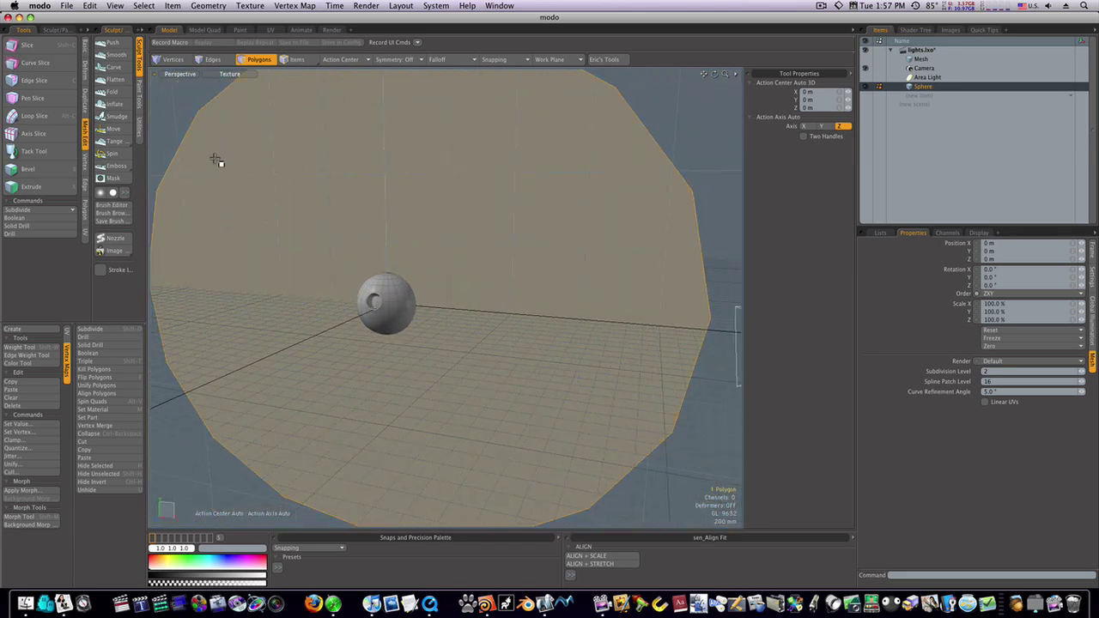
left_click(185, 122)
scroll(385, 351, "up", 5)
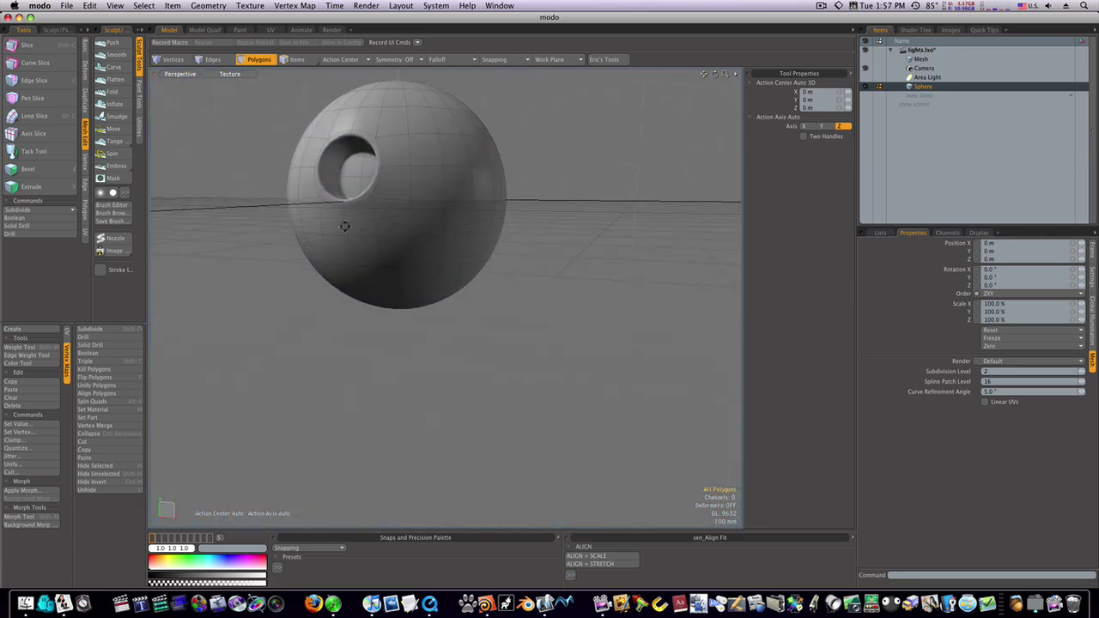
mouse_move(345, 227)
left_mouse_down("alt+shift")
mouse_move(363, 303)
mouse_move(378, 312)
mouse_move(401, 281)
left_mouse_up("alt+shift")
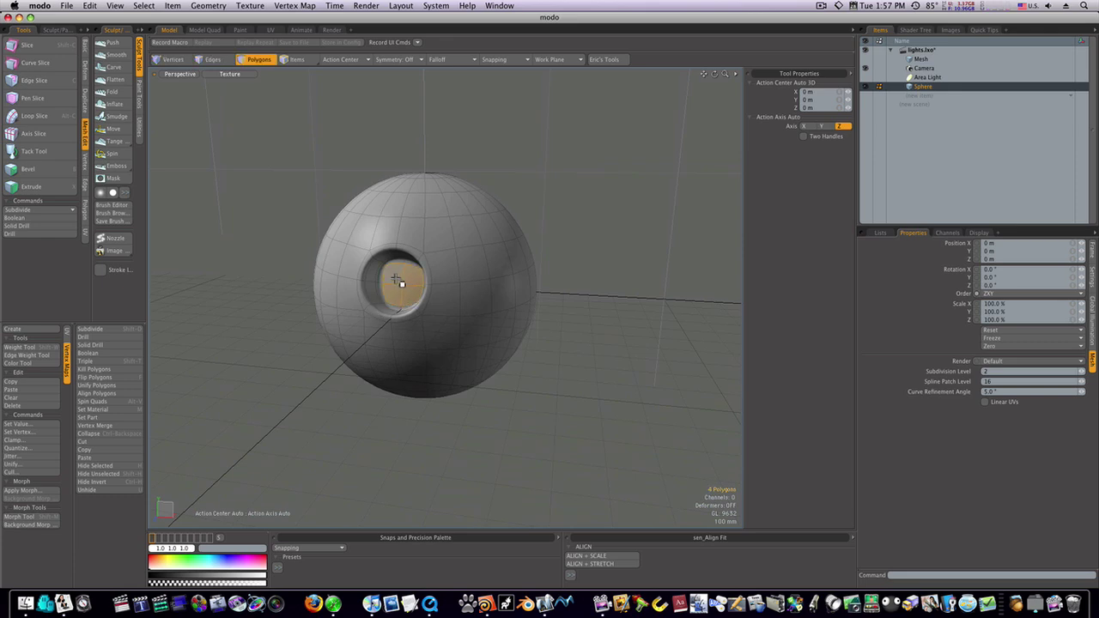
key("m")
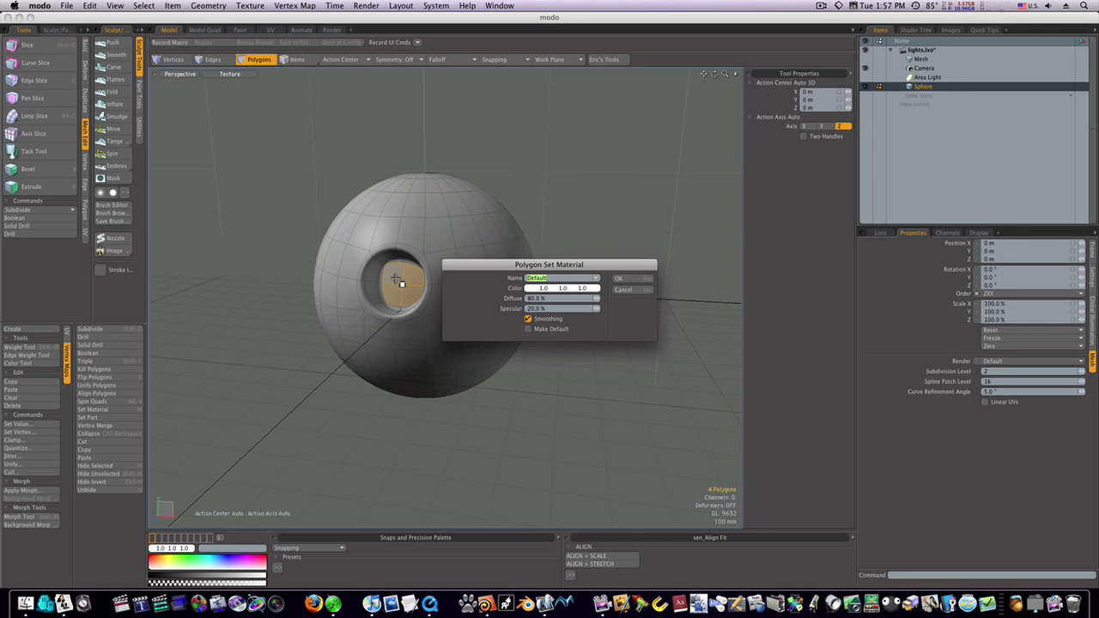
type("light")
left_click(633, 279)
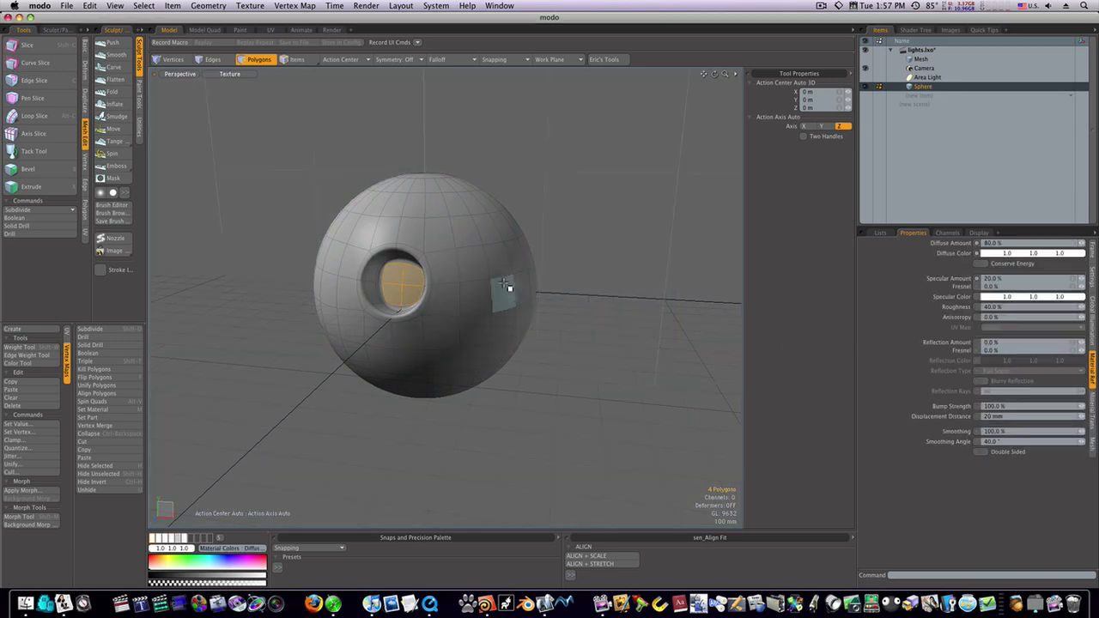
Step: Set the diffuse amount of the "inside light" group's material to 0 %
left_click(915, 31)
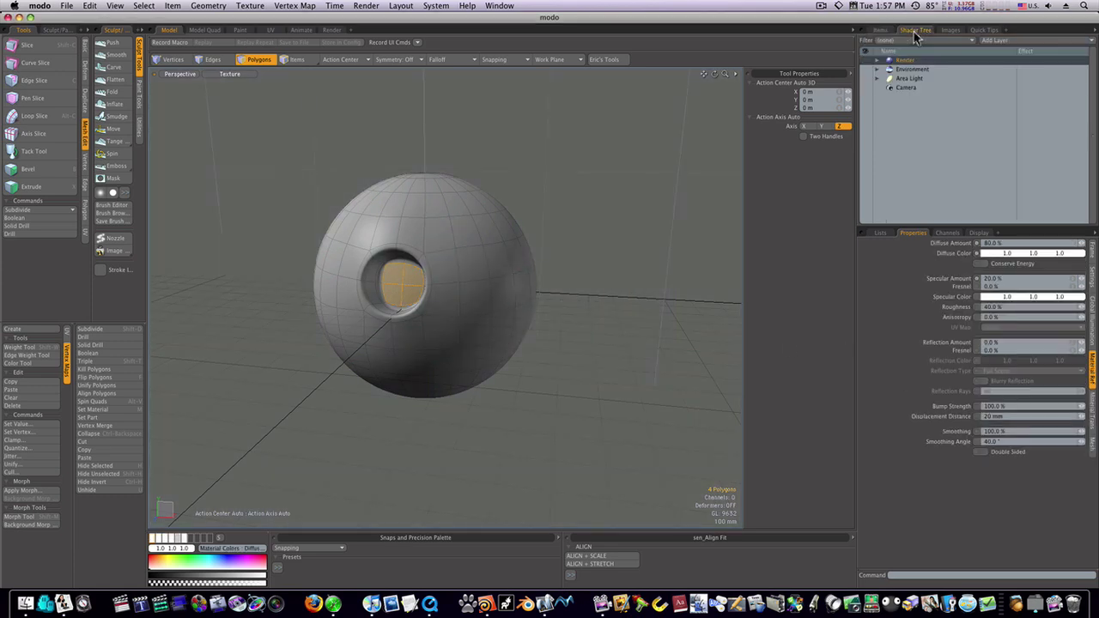
left_click(877, 60)
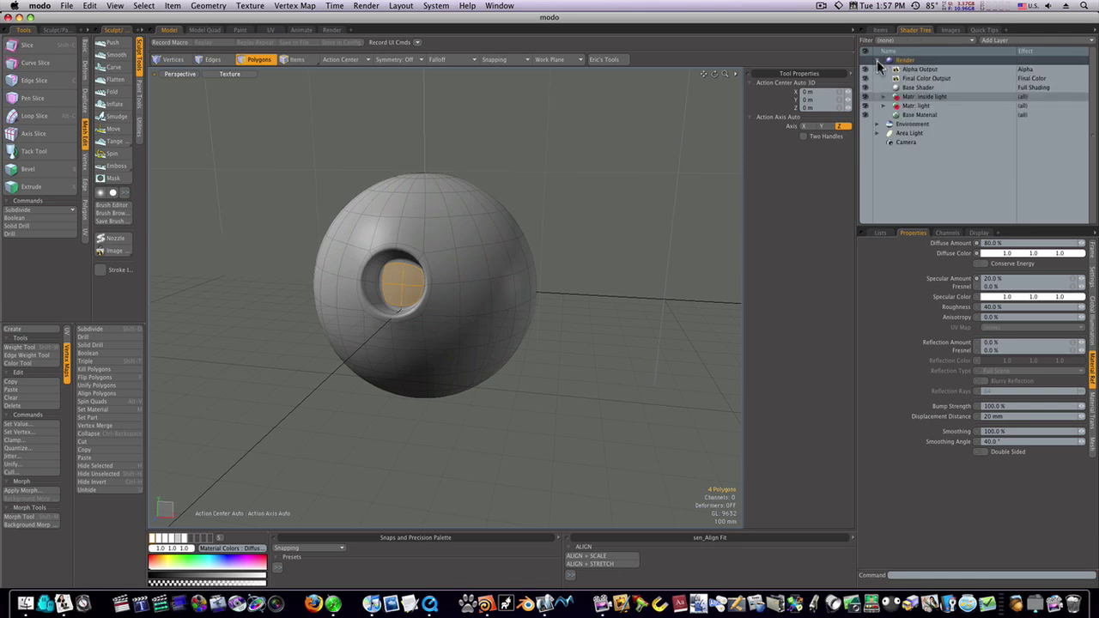
left_click(916, 98)
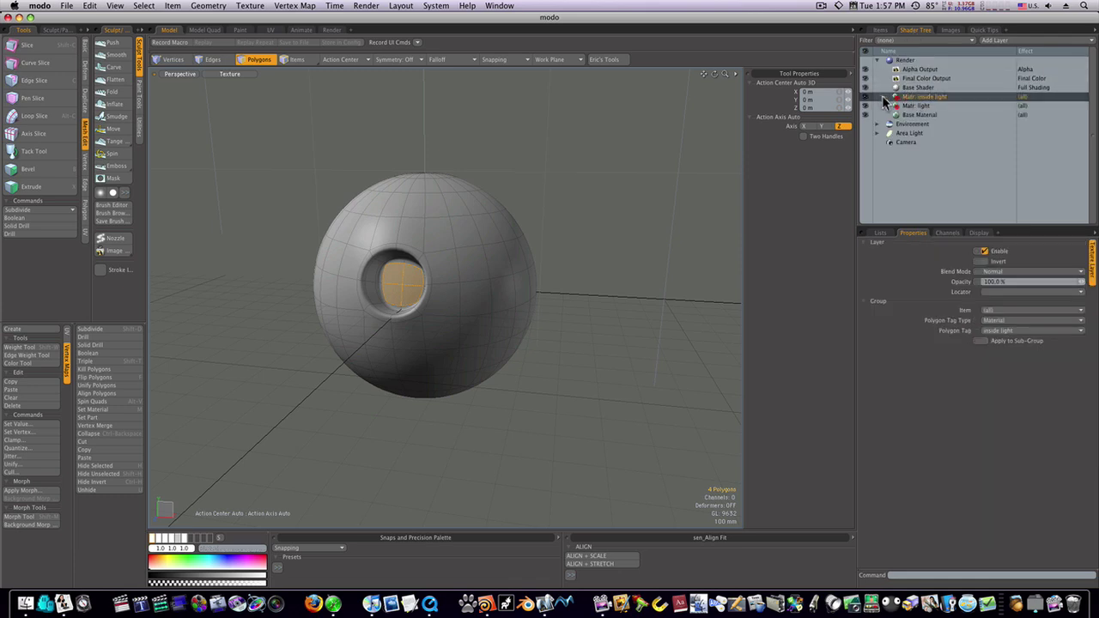
left_click(885, 98)
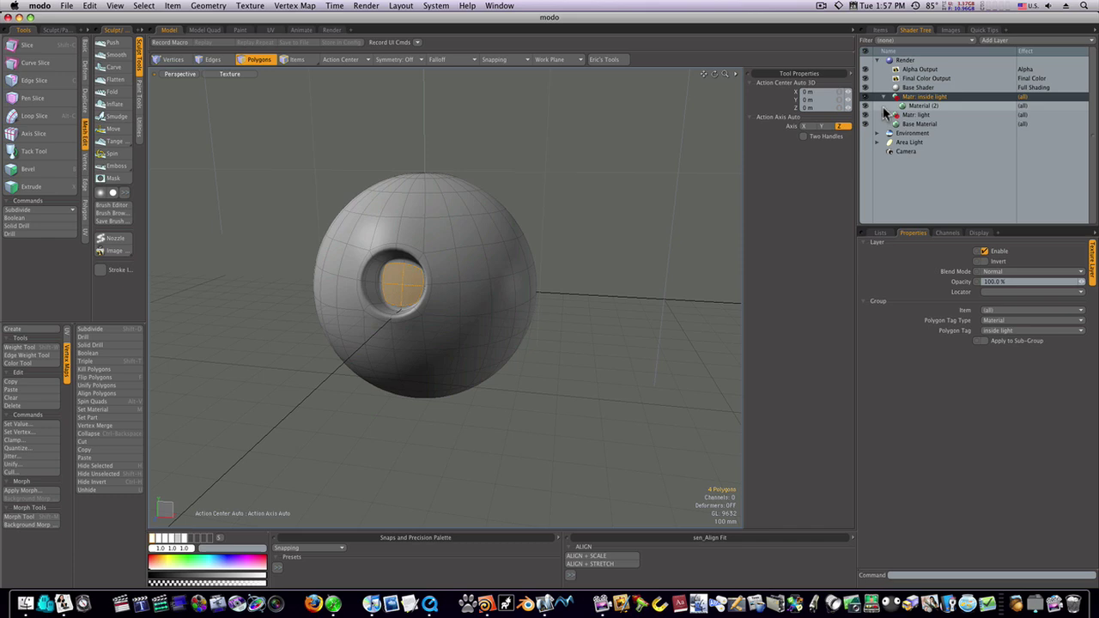
left_click(909, 105)
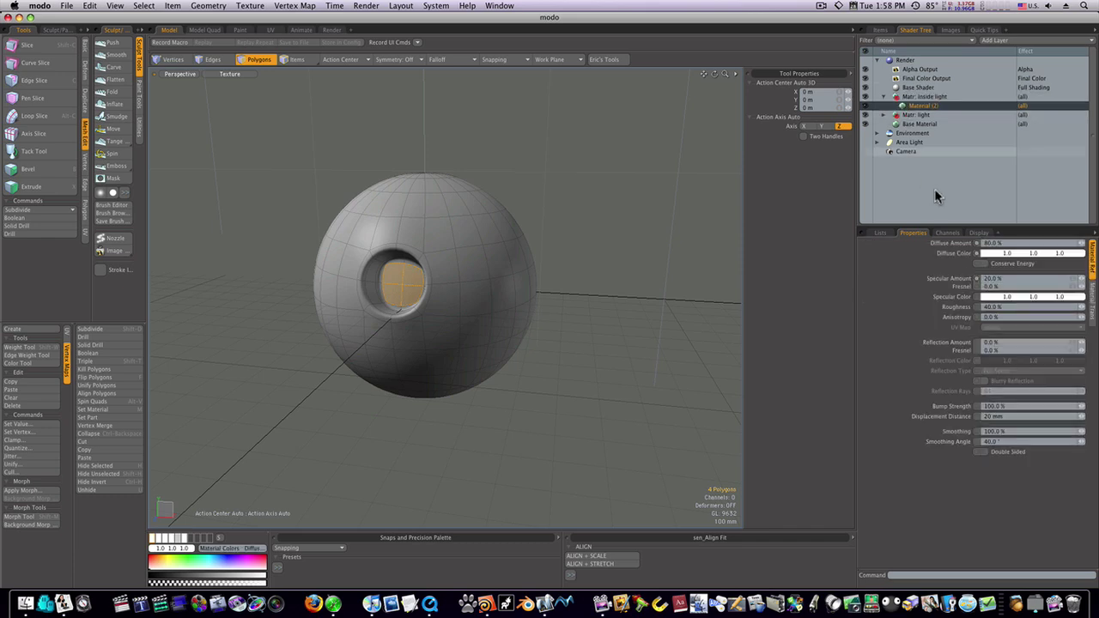
left_click(989, 243)
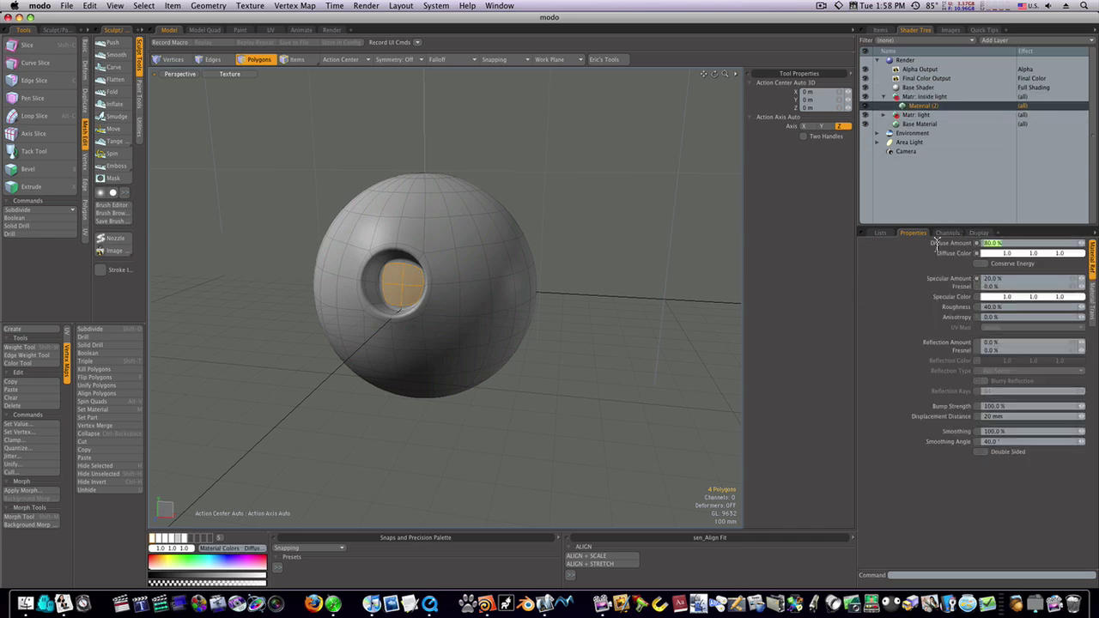
type("0")
key("Return")
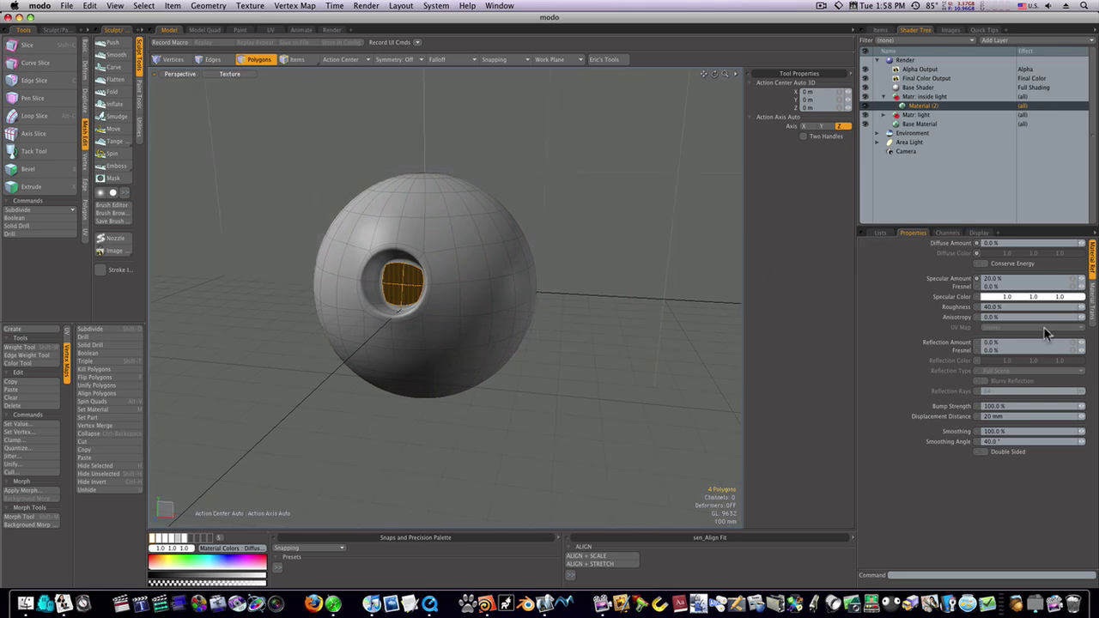
Step: Set the "inside light" material's luminous intensity to 10 W/srm2
left_click(1093, 318)
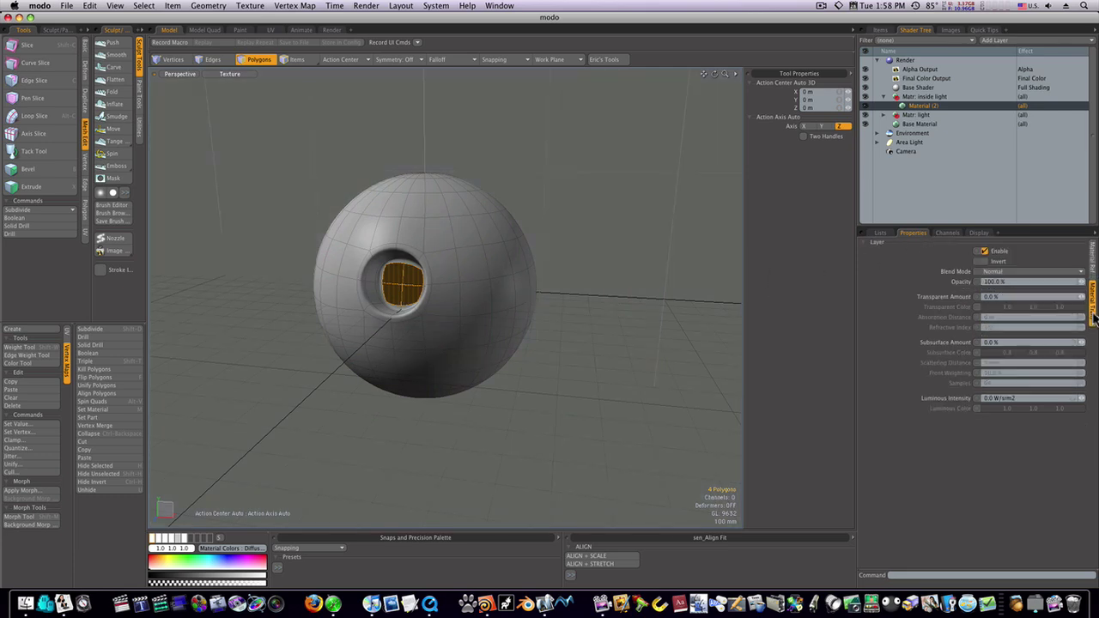
left_click(994, 400)
type("8")
type("0")
key("Return")
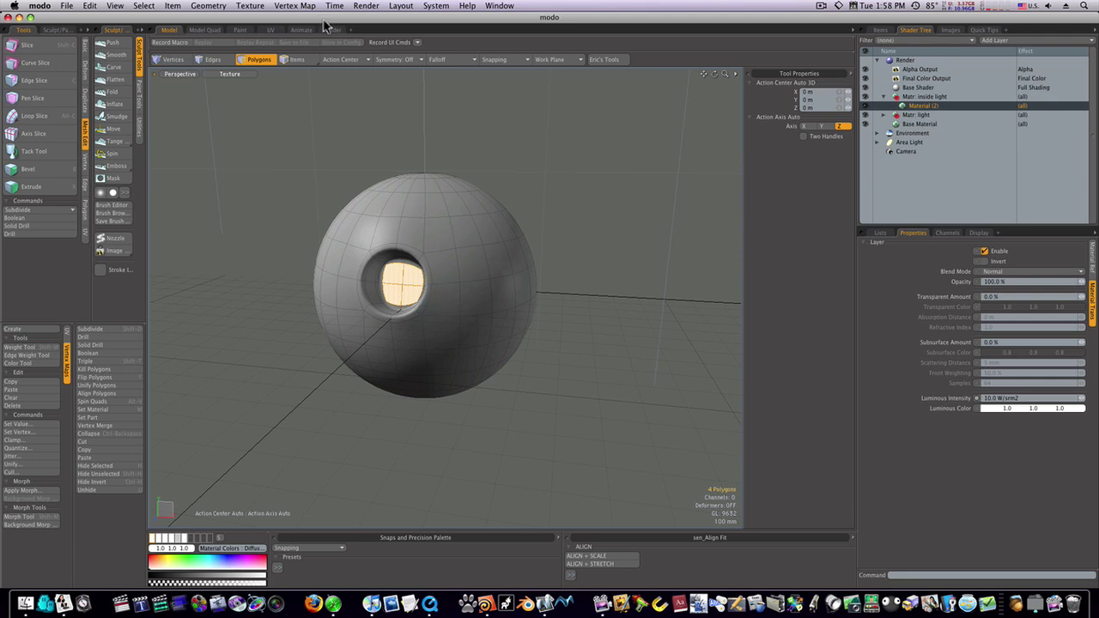
Step: Move the camera closer to the sphere and aim it at the luminous recess in the render layout
left_click(331, 31)
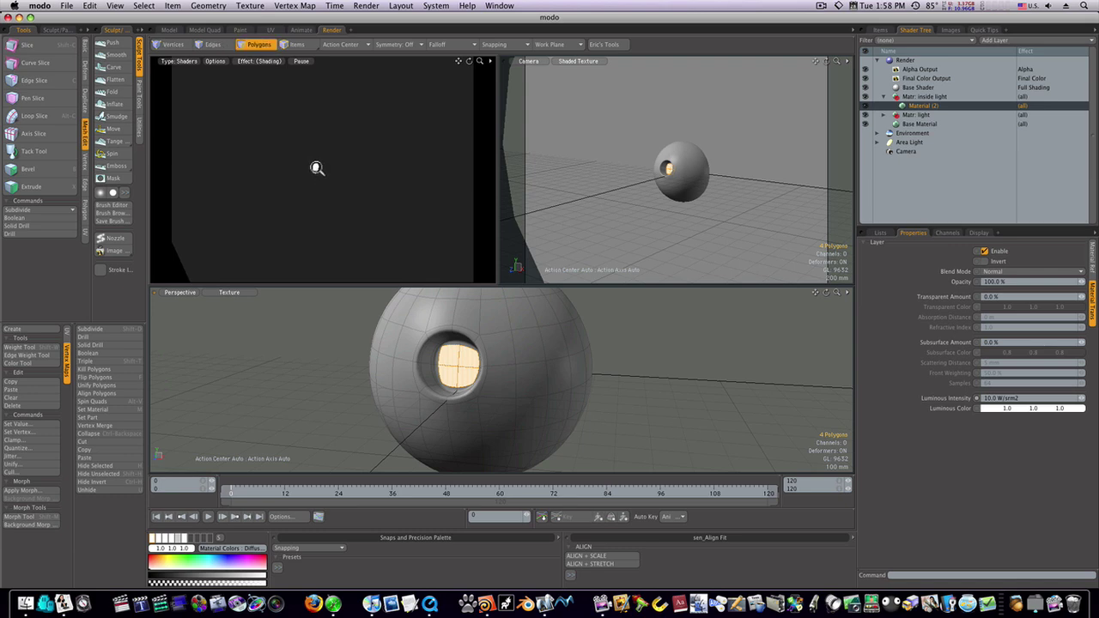
left_click(317, 167)
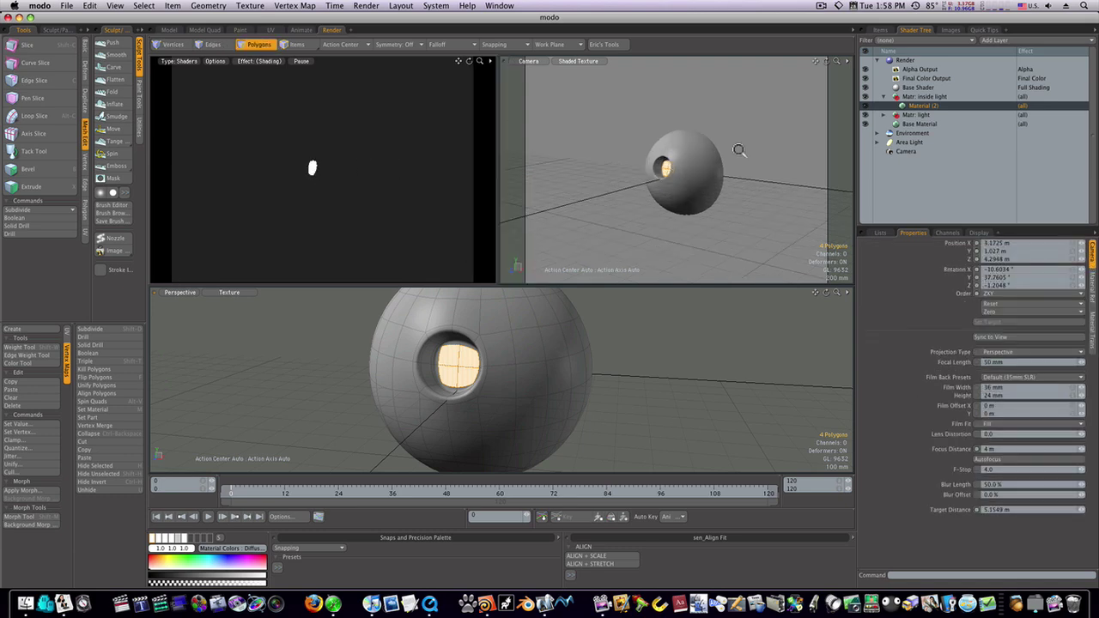
left_click_drag(738, 150, 674, 193, "ctrl+alt")
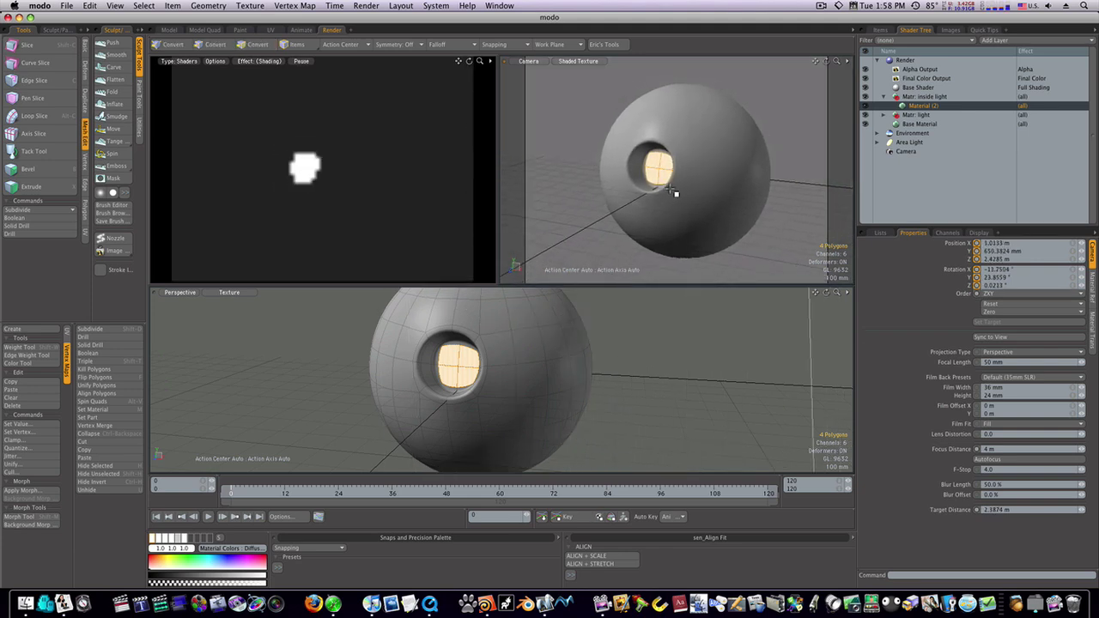
key("3")
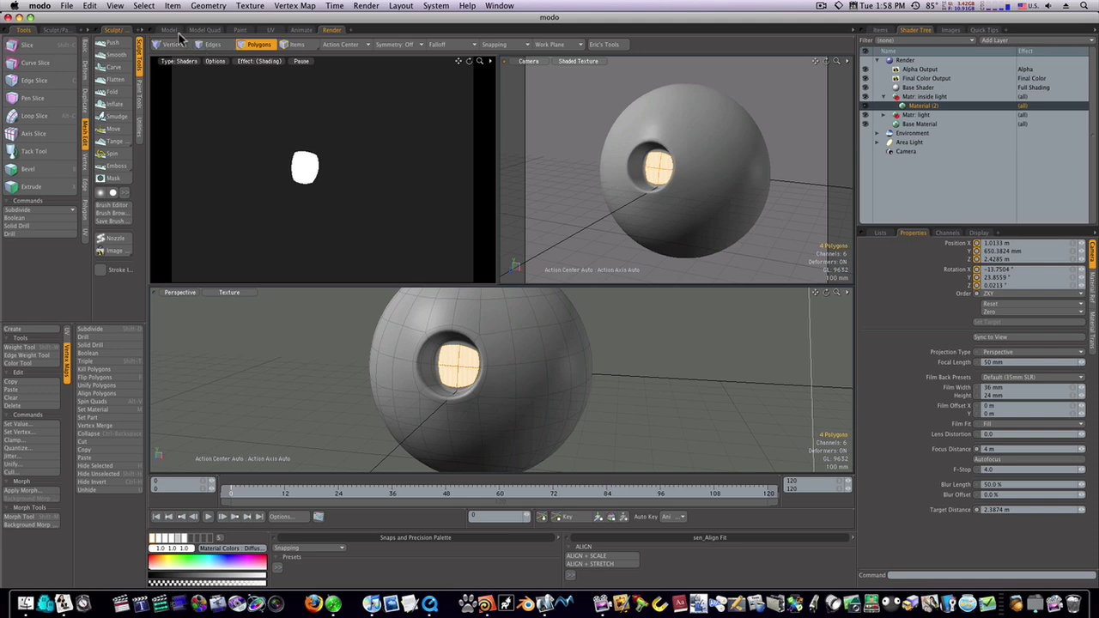
Step: Add a photometric light to the scene using the Q35MR16-C-SP20_(20826).ies file
left_click(175, 31)
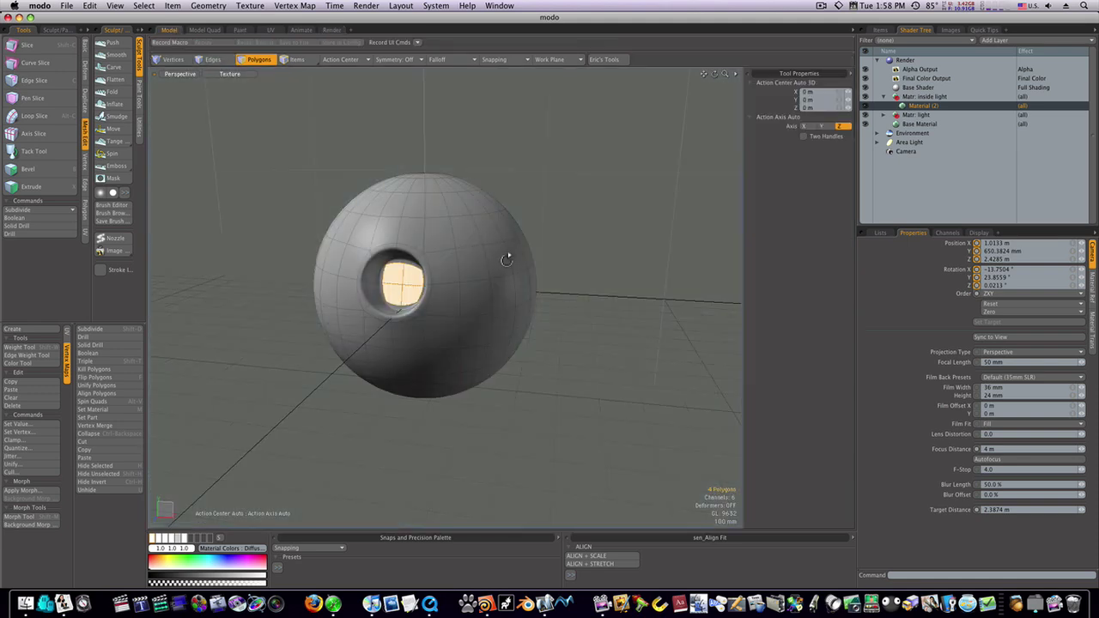
mouse_move(506, 259)
left_mouse_down("alt")
mouse_move(501, 246)
mouse_move(496, 266)
mouse_move(487, 258)
left_mouse_up("alt")
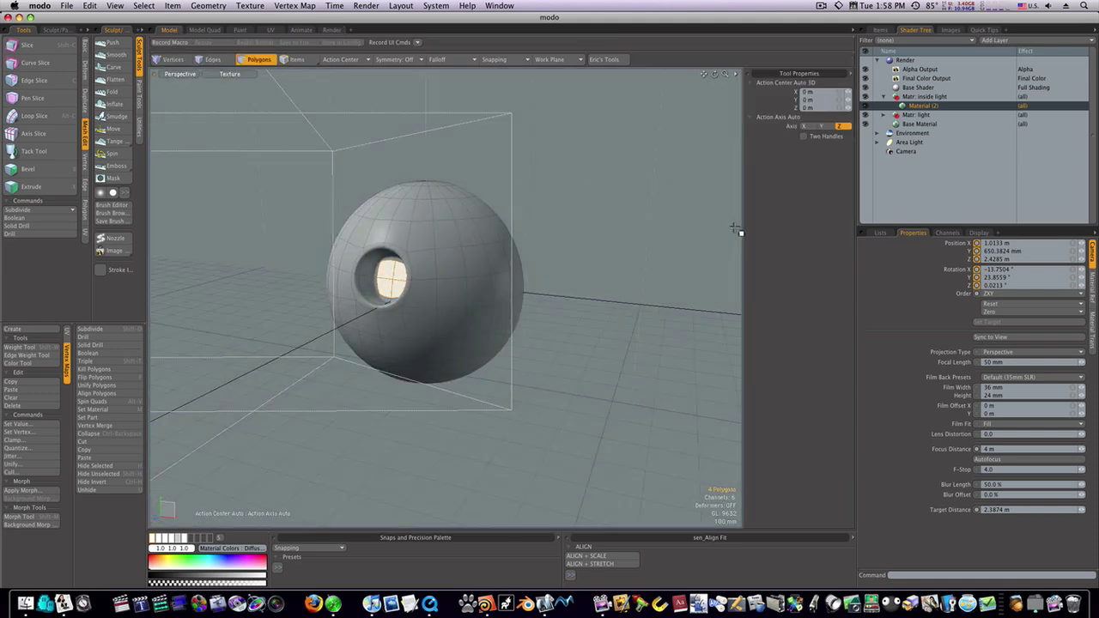
left_click(905, 151)
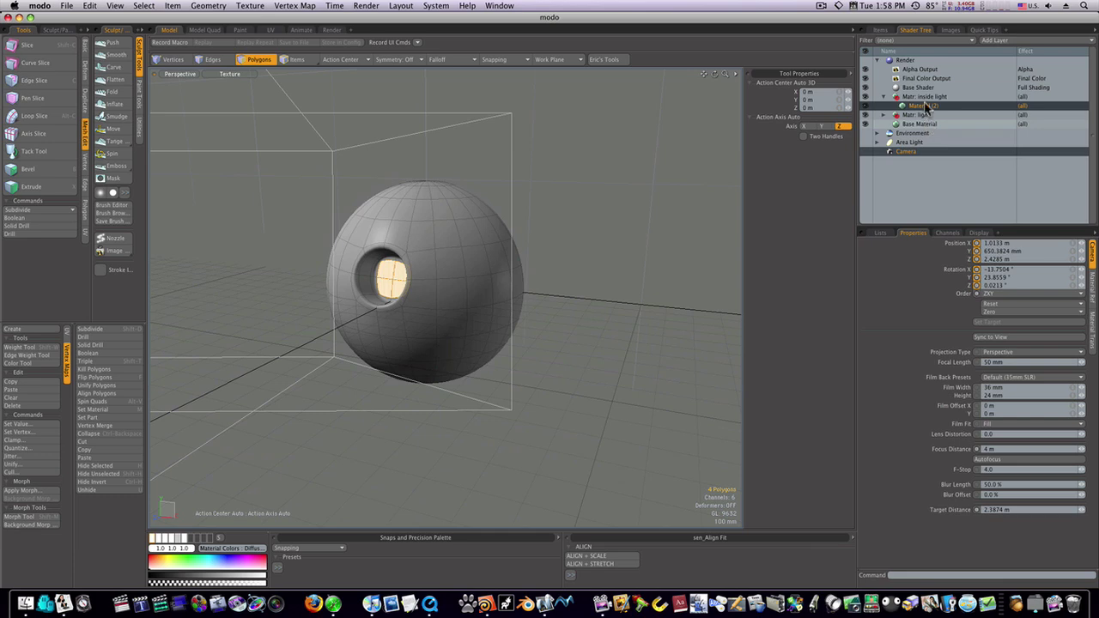
left_click(880, 30)
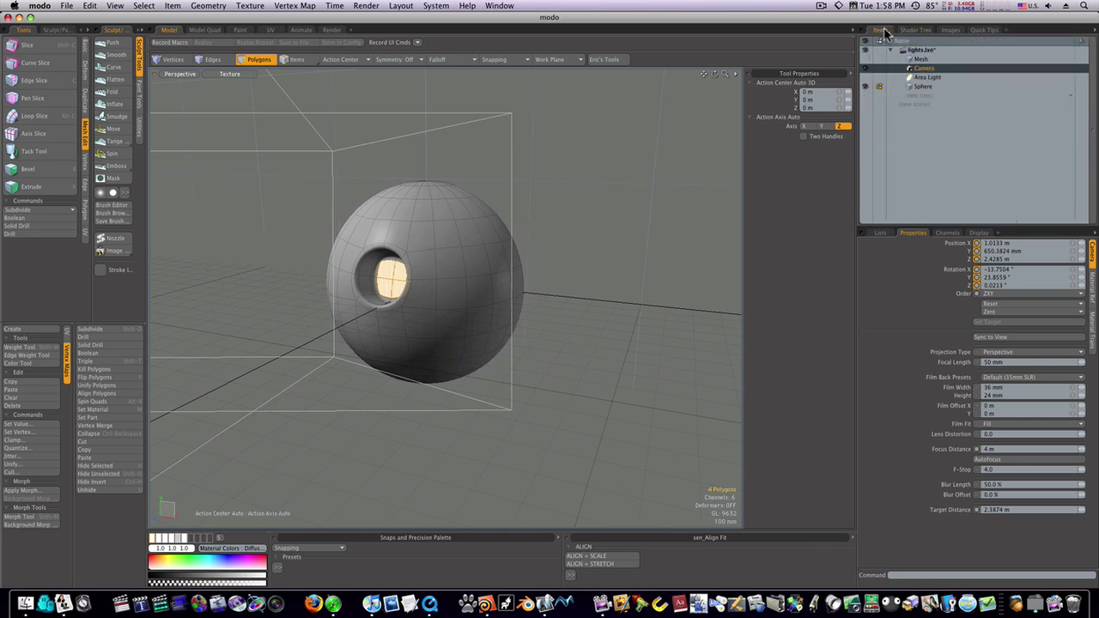
left_click(931, 95)
left_click(942, 172)
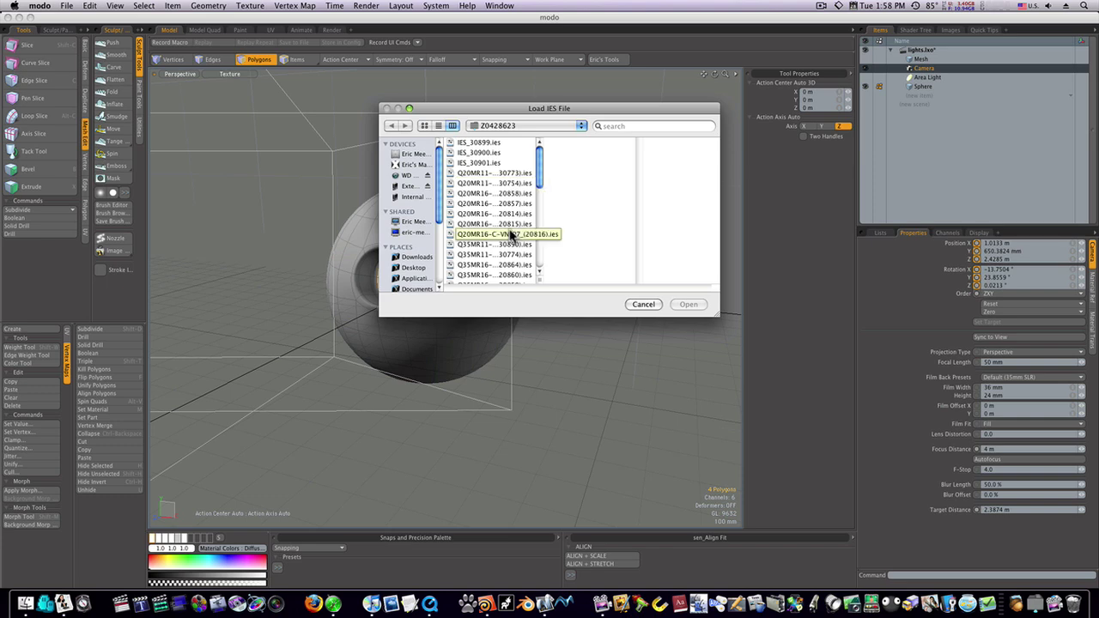
scroll(511, 234, "down", 3)
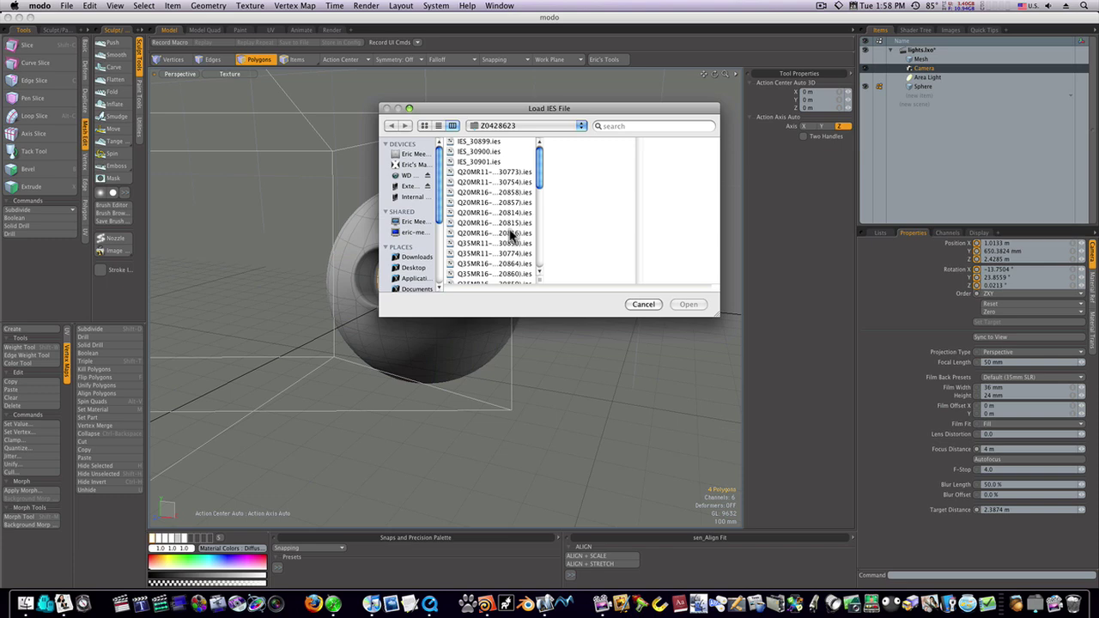
left_click(512, 232)
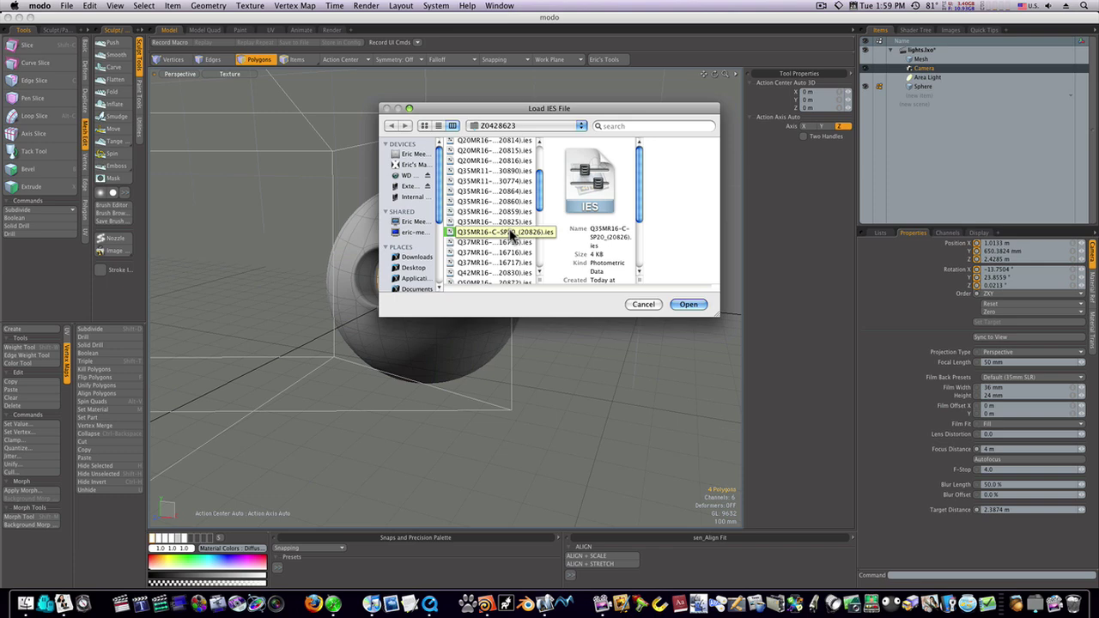
left_click(679, 306)
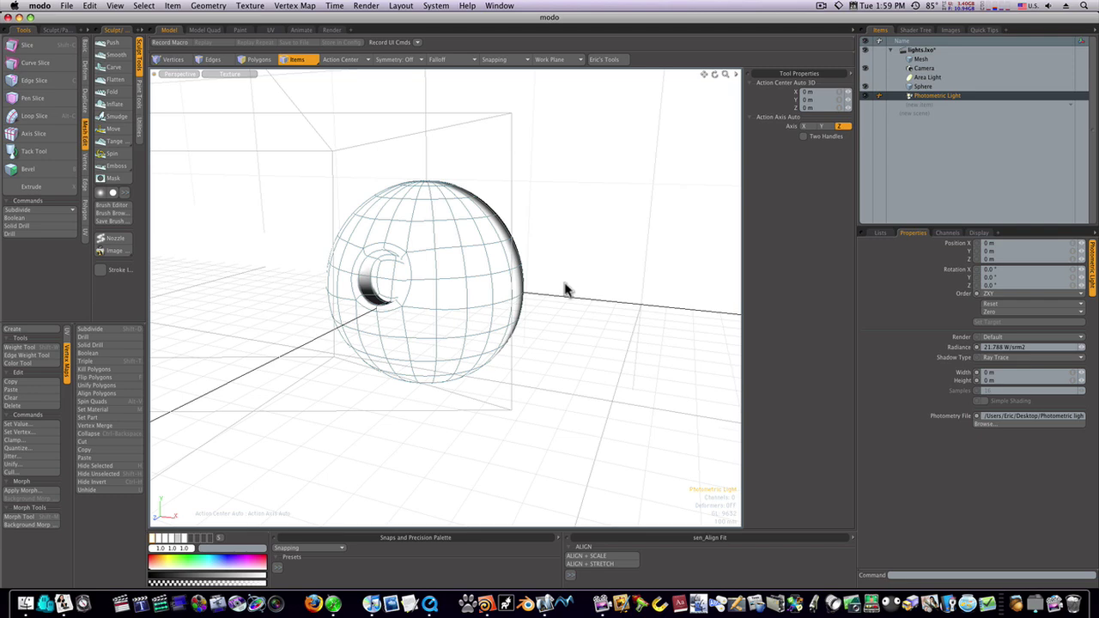
Step: Move the photometric light out in front of the sphere to Z 3.14 m and display the render layout
scroll(589, 278, "down", 5)
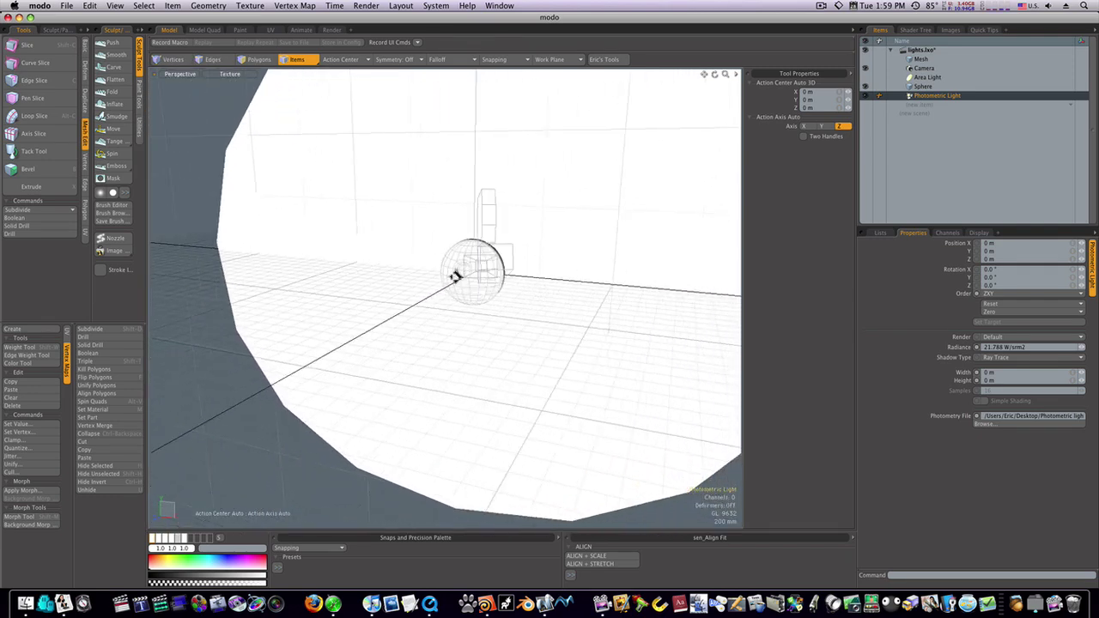
left_click_drag(455, 275, 464, 281, "alt")
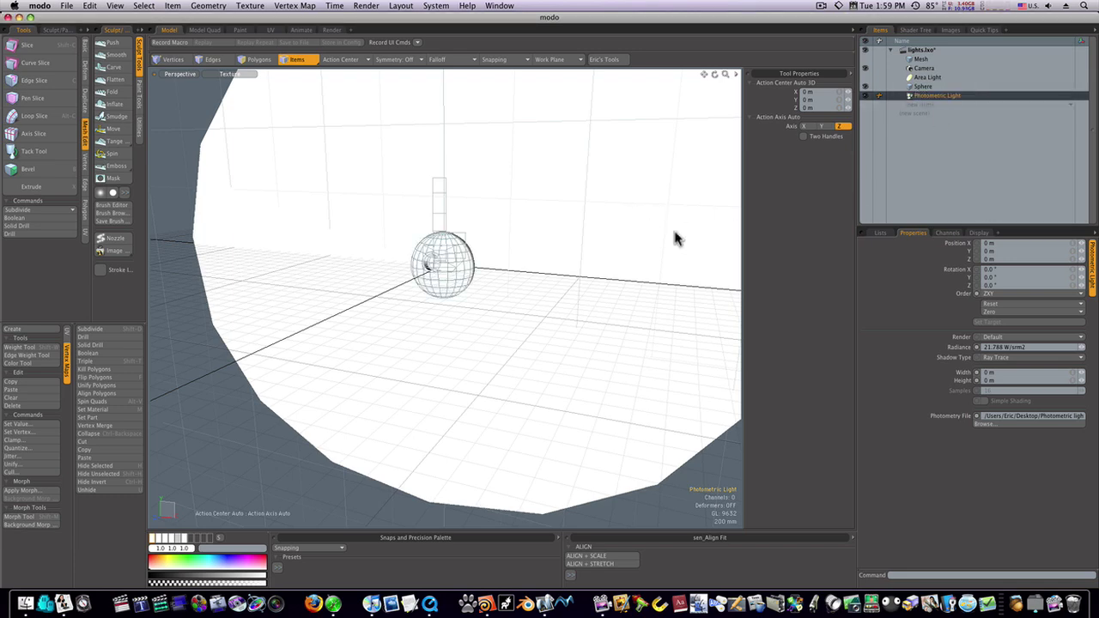
key("w")
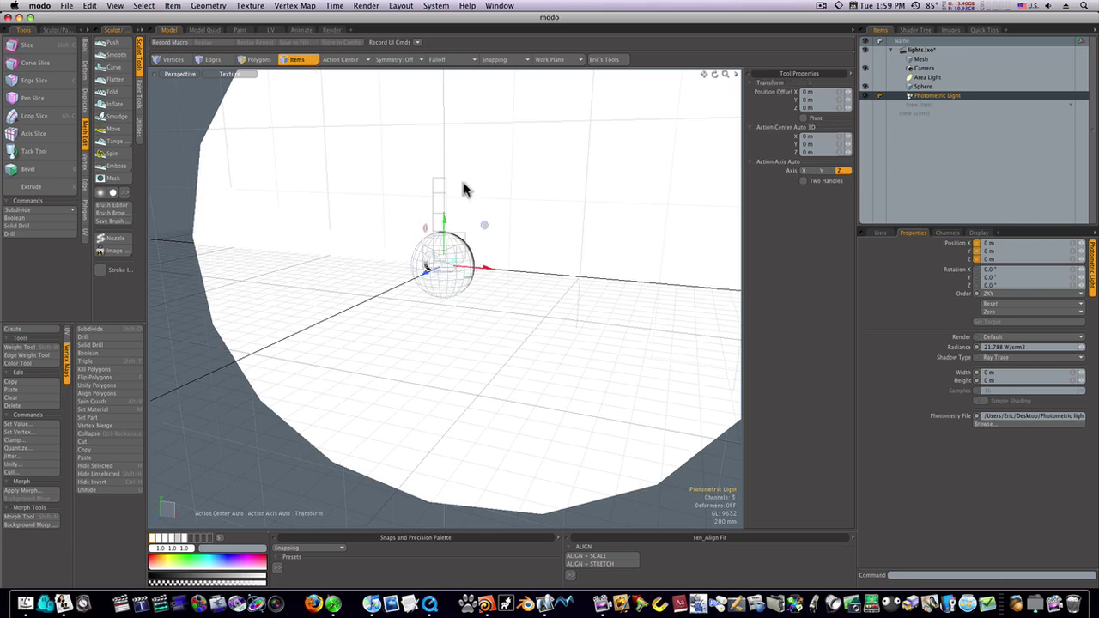
left_click_drag(432, 272, 282, 344)
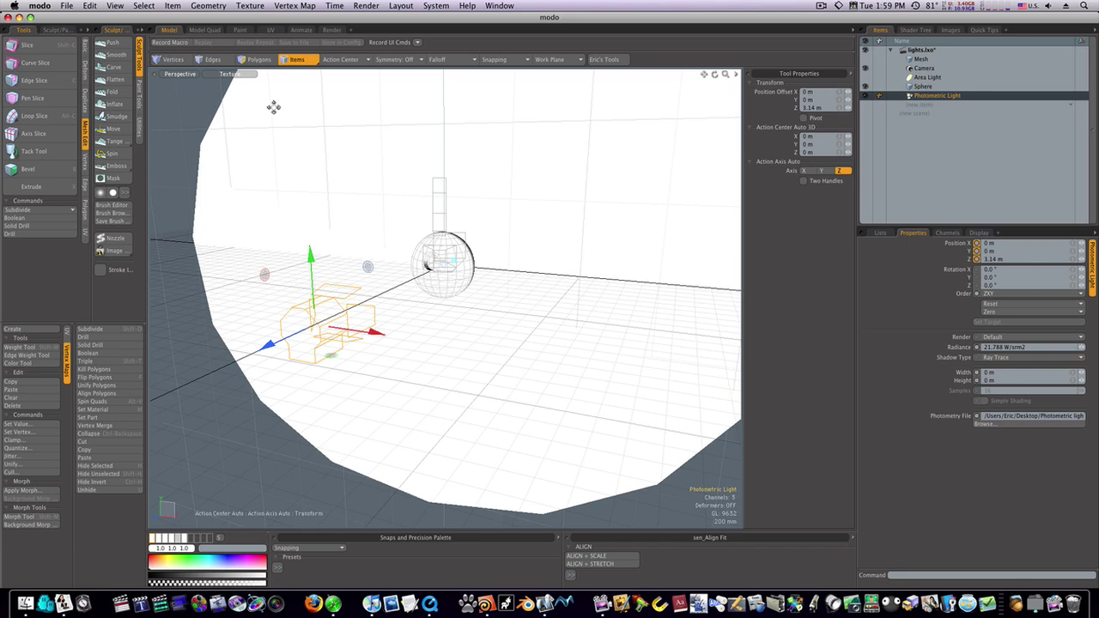
left_click(331, 30)
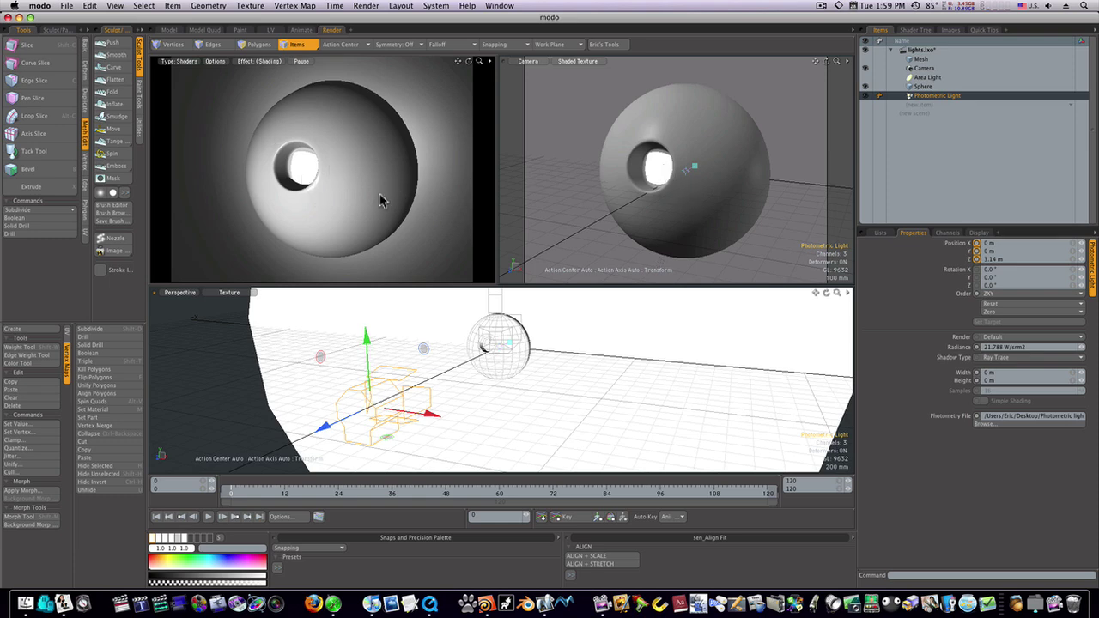
Step: Reposition the photometric light at Y 100 mm, Z 970 mm and rotate it to 170° about Y
left_click_drag(509, 326, 477, 325, "ctrl+alt")
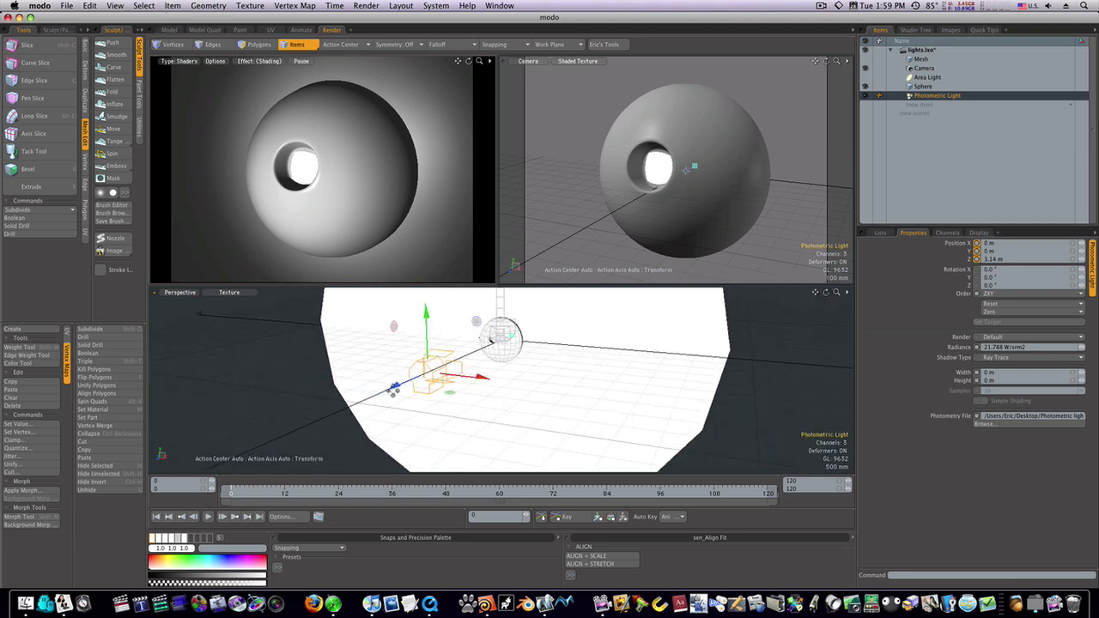
left_click_drag(401, 388, 466, 339)
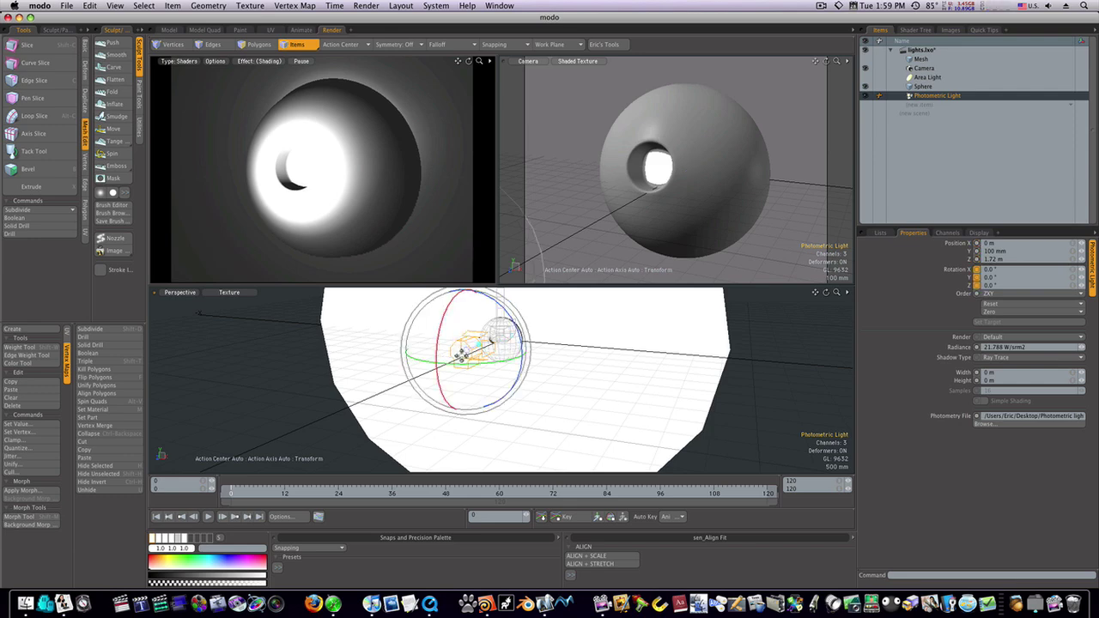
left_click_drag(461, 354, 545, 349)
key("w")
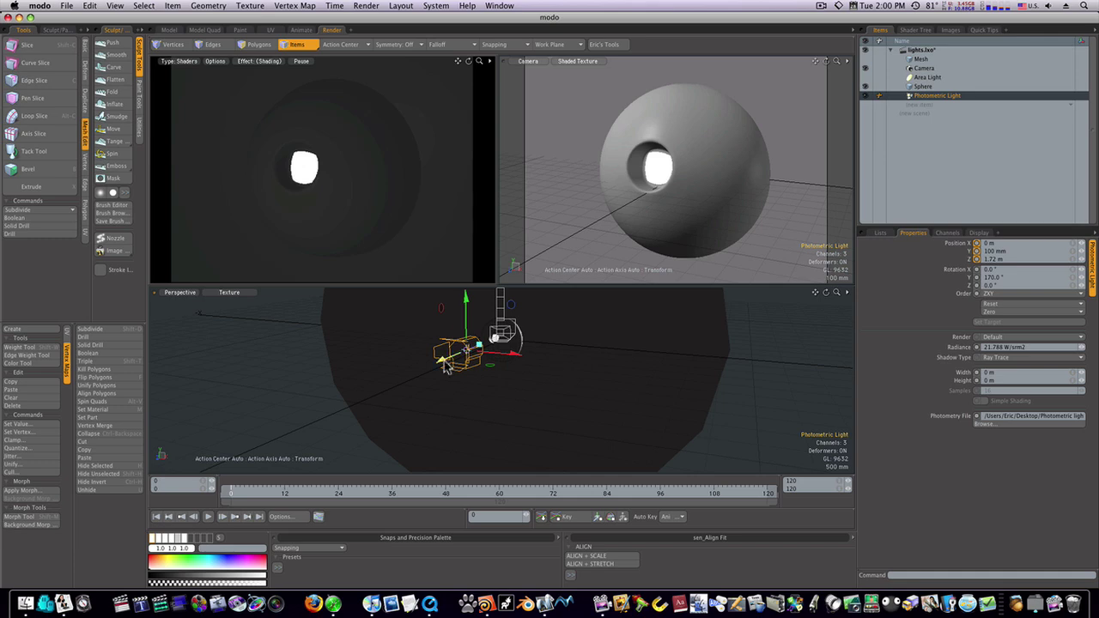
mouse_move(446, 366)
left_mouse_down()
mouse_move(470, 344)
mouse_move(462, 357)
left_mouse_up()
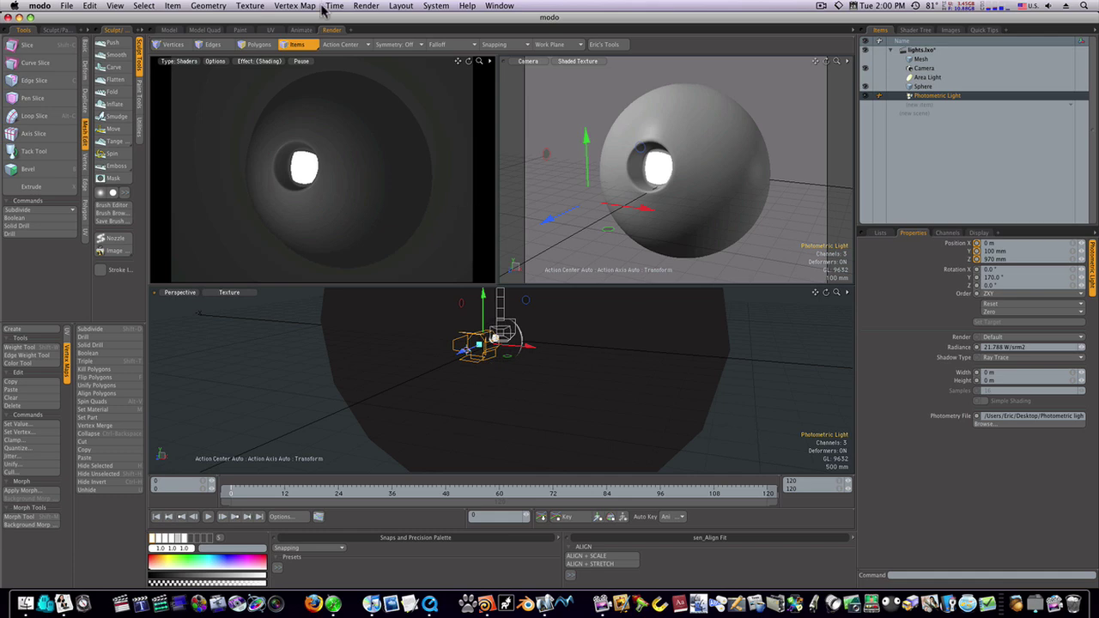
Step: Add a second area light to the scene from the model layout
left_click(165, 31)
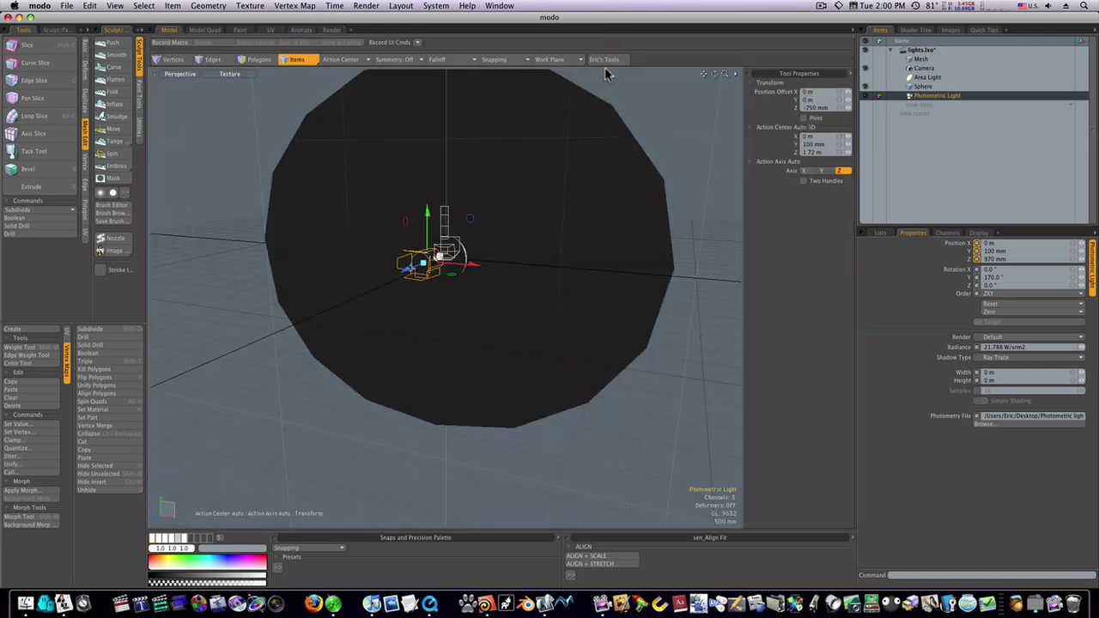
right_click(928, 110)
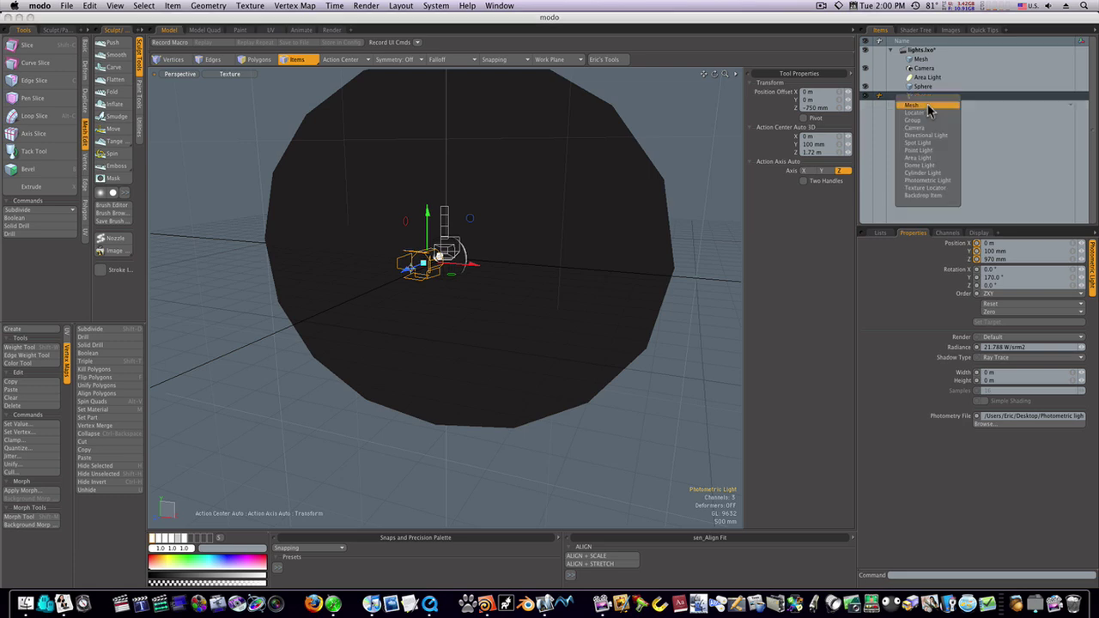
left_click(928, 161)
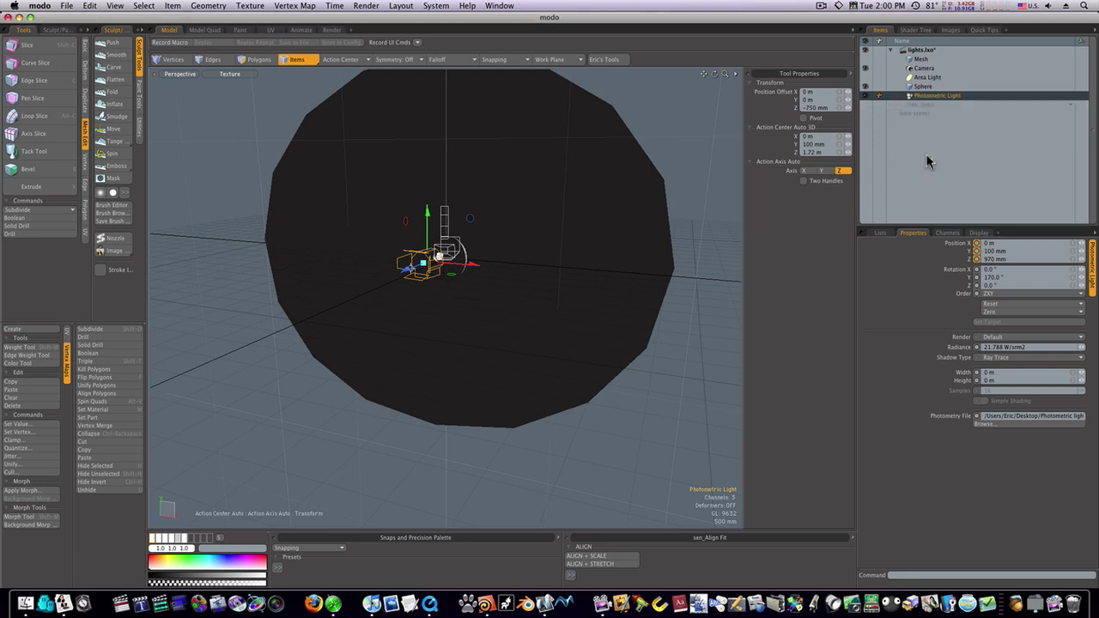
Step: Move the new area light to Y 20 mm, Z 460 mm near the sphere's recess in the render layout
left_click(337, 32)
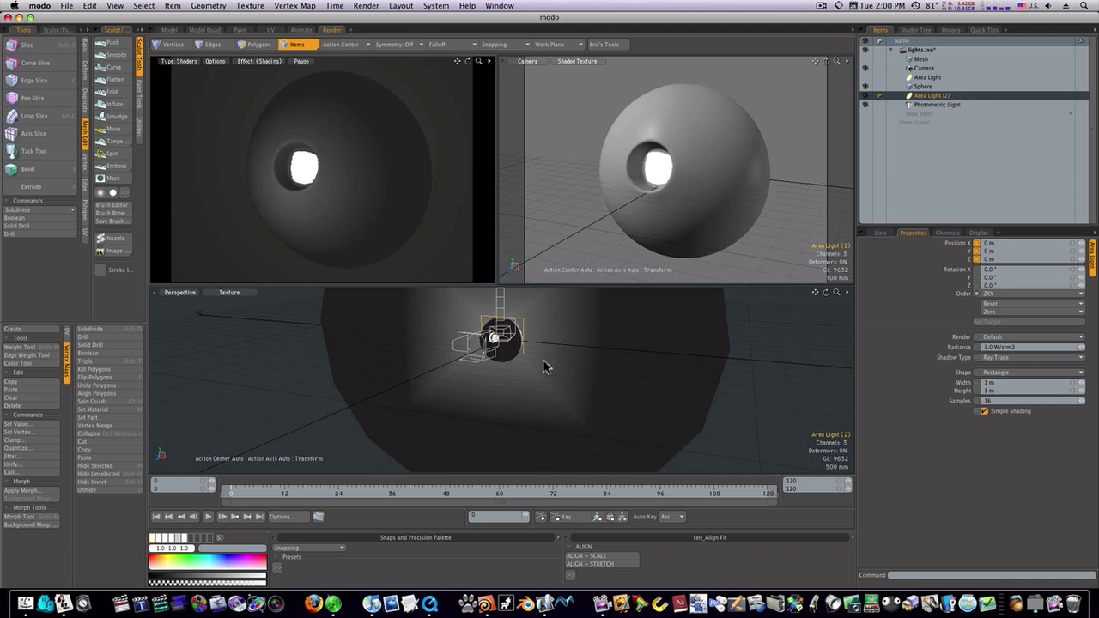
key("space")
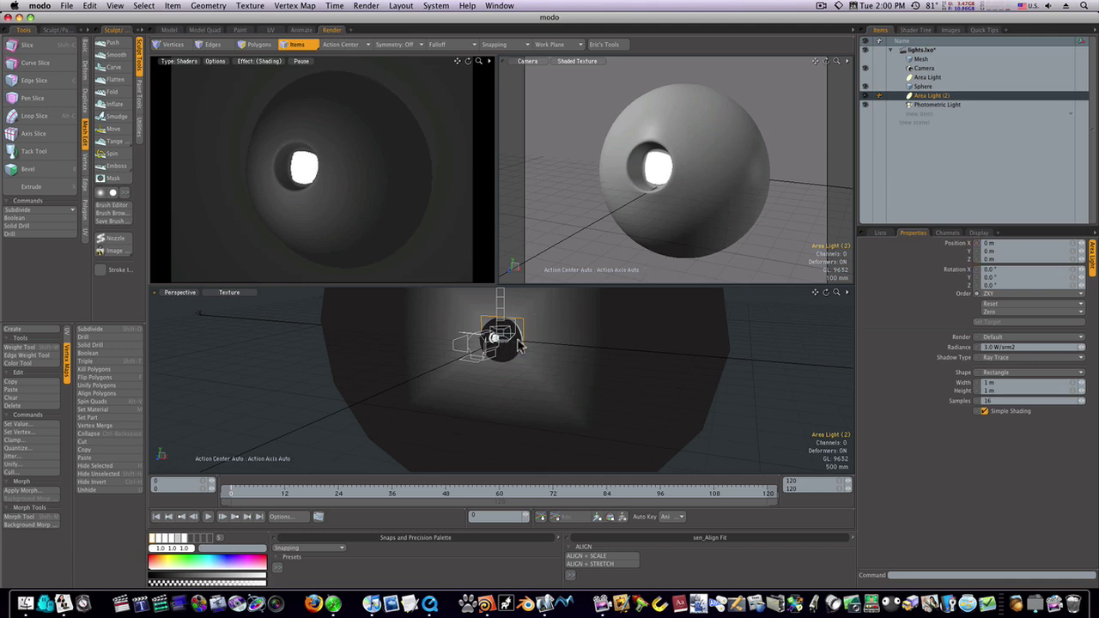
key("y")
mouse_move(518, 345)
left_mouse_down()
mouse_move(494, 339)
mouse_move(502, 343)
left_mouse_up()
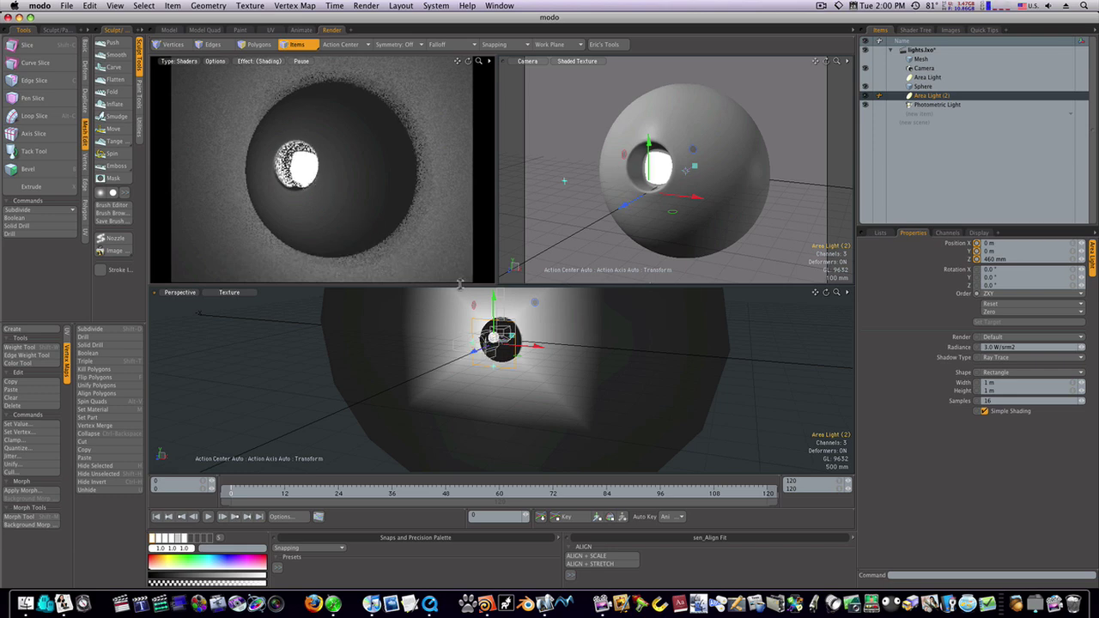
left_click_drag(491, 302, 494, 296)
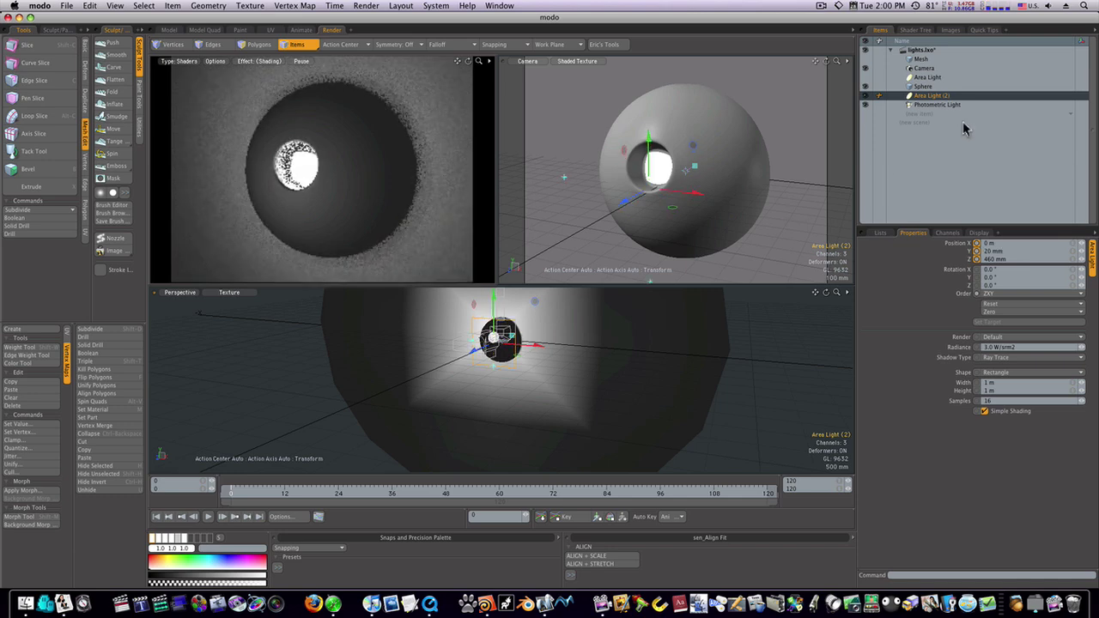
Step: Set the new area light's samples to 512
left_click(915, 30)
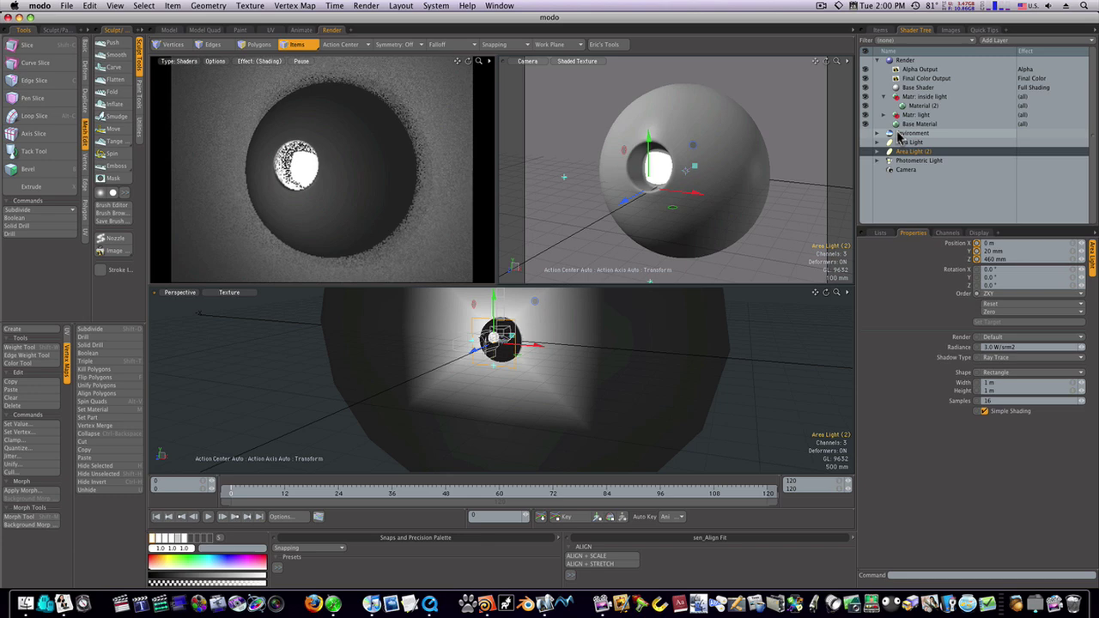
left_click(876, 152)
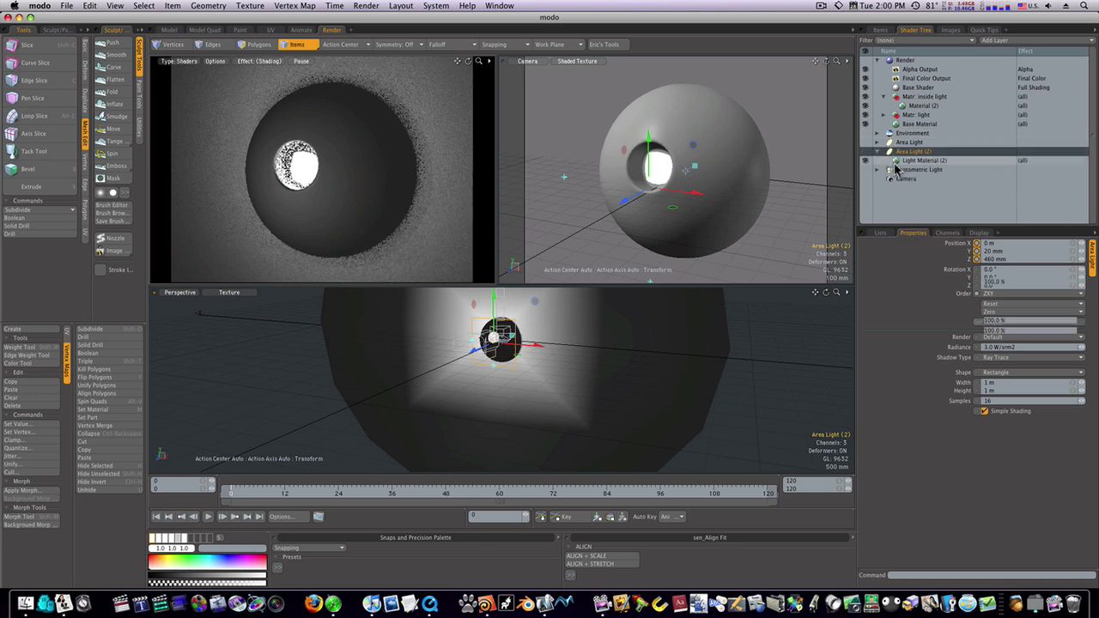
left_click(899, 161)
left_click(906, 151)
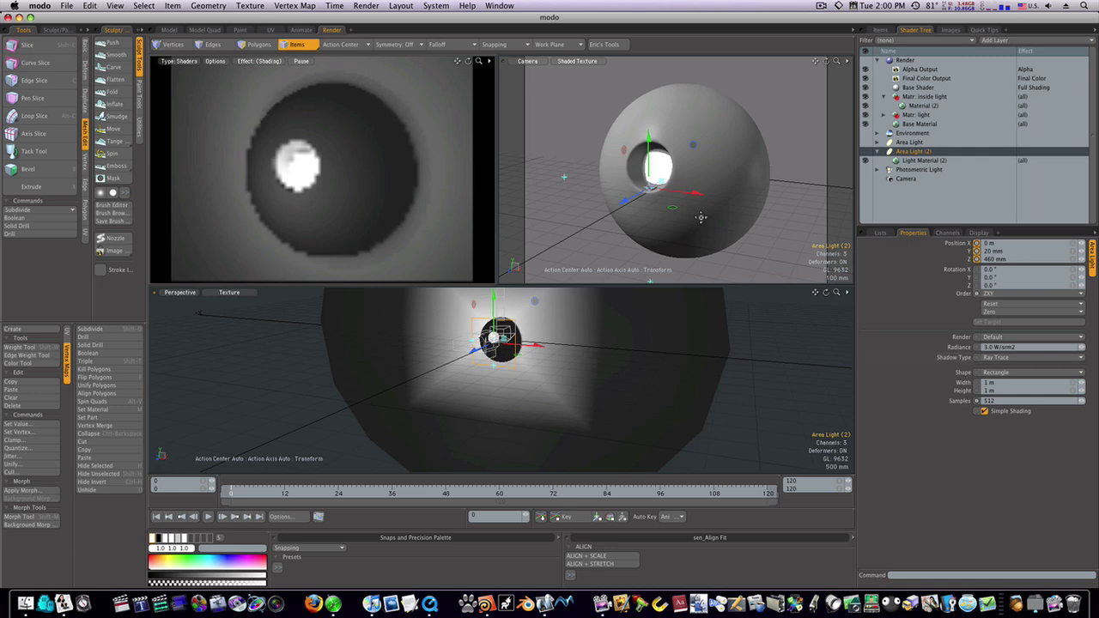
Step: Render the current frame to inspect the smoother area light shading, and close the render window
left_click(367, 7)
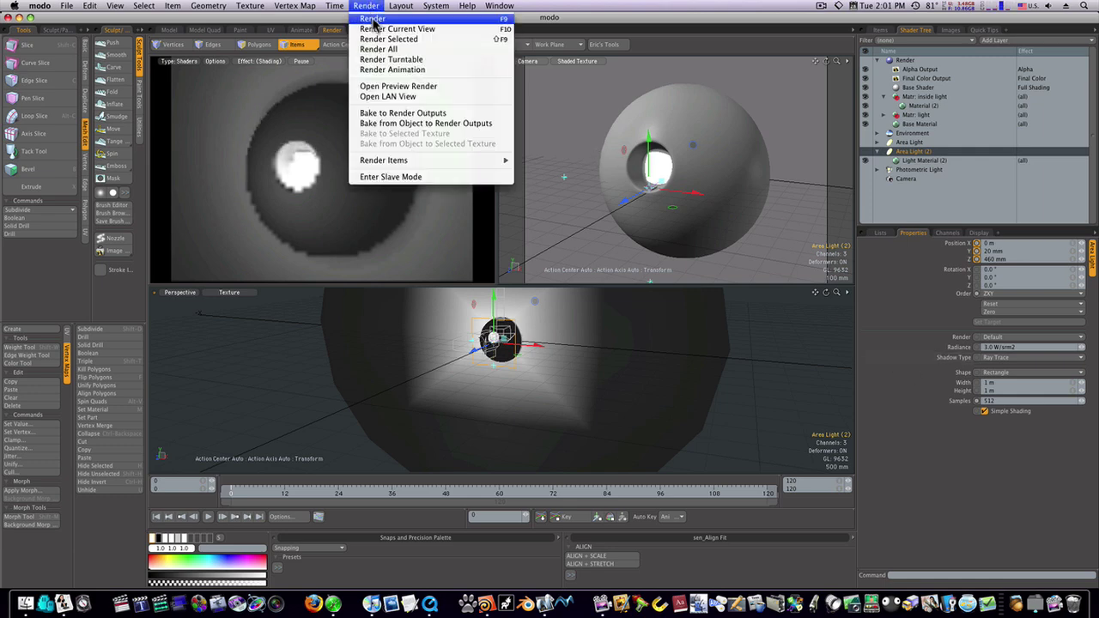
left_click(373, 19)
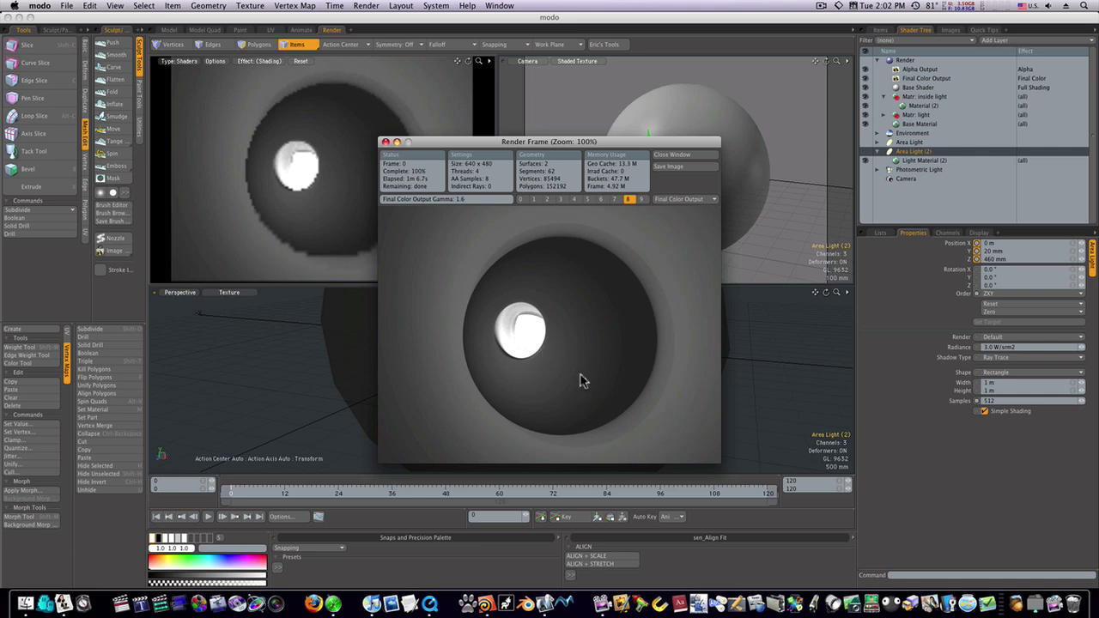
left_click(387, 142)
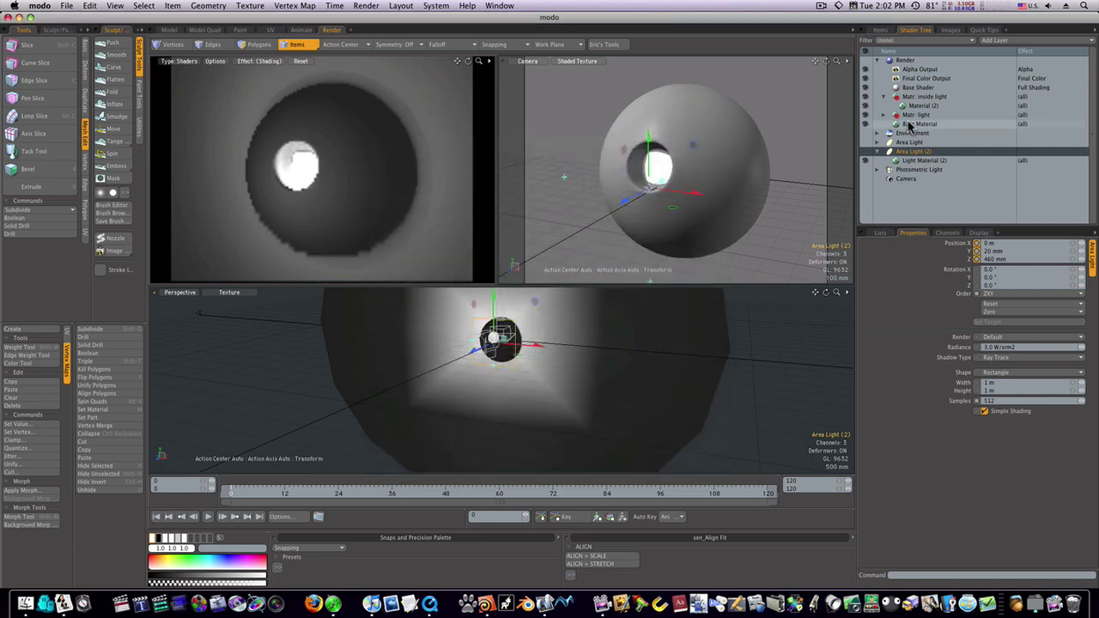
Step: Enable indirect illumination in the render item's global illumination settings
left_click(903, 59)
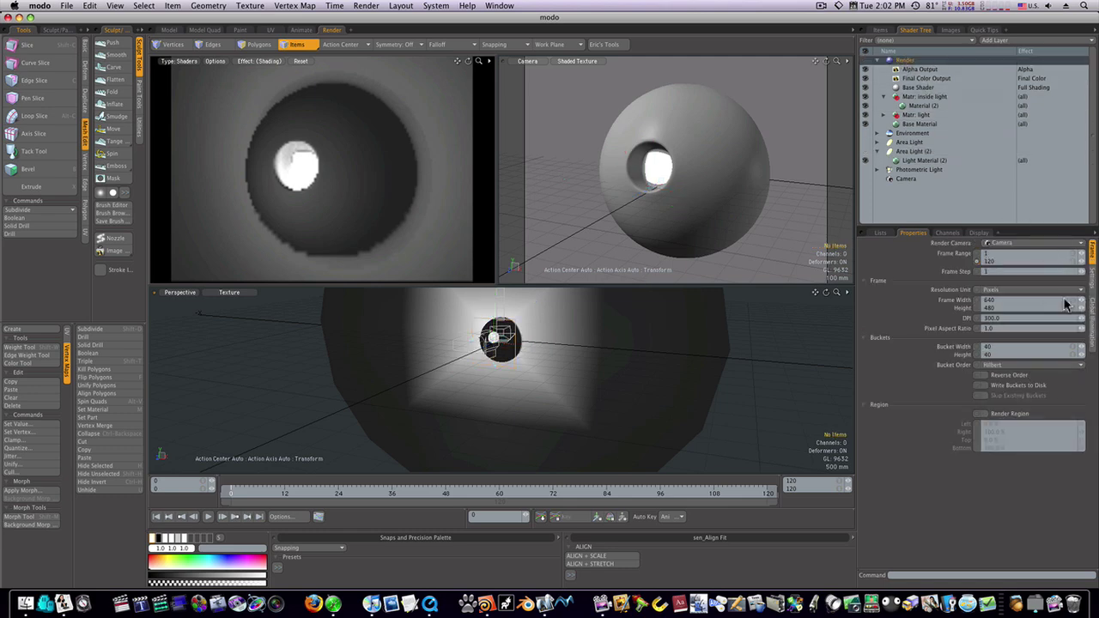
left_click(1091, 320)
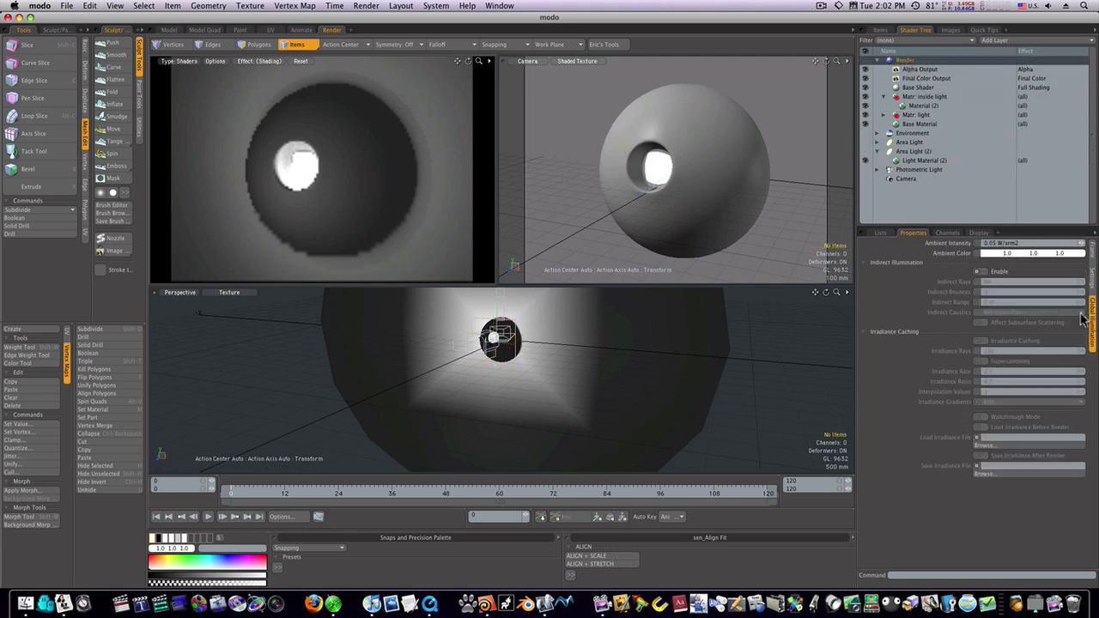
left_click(985, 272)
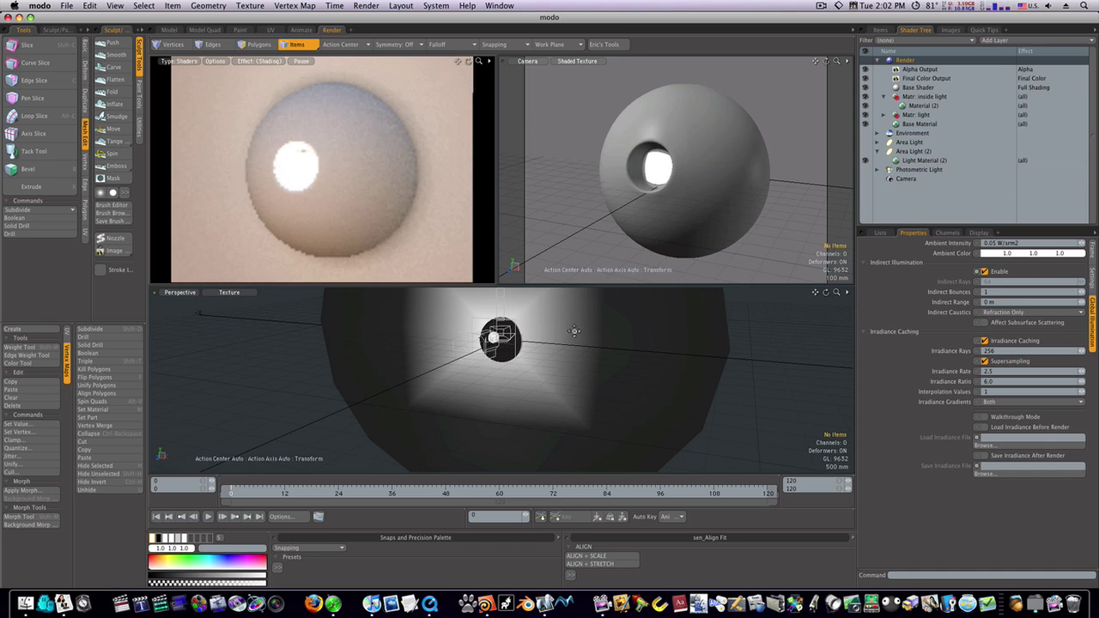
Step: Rotate the photometric light about its Y axis to 360.55° so that it faces the opposite way
left_click_drag(547, 358, 473, 370, "alt")
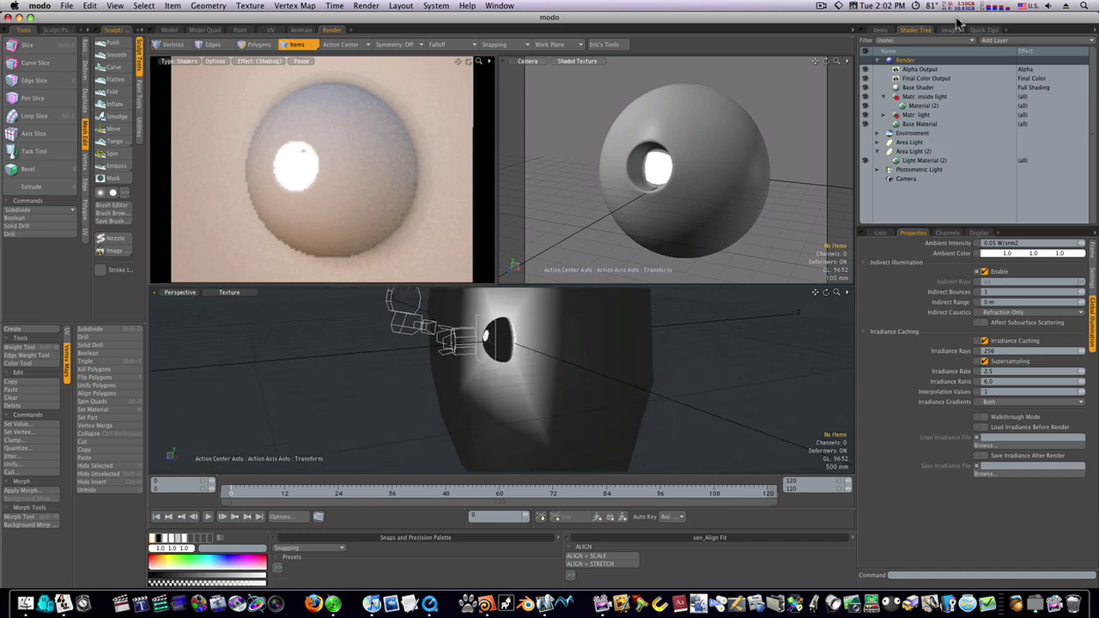
left_click(880, 30)
left_click(930, 104)
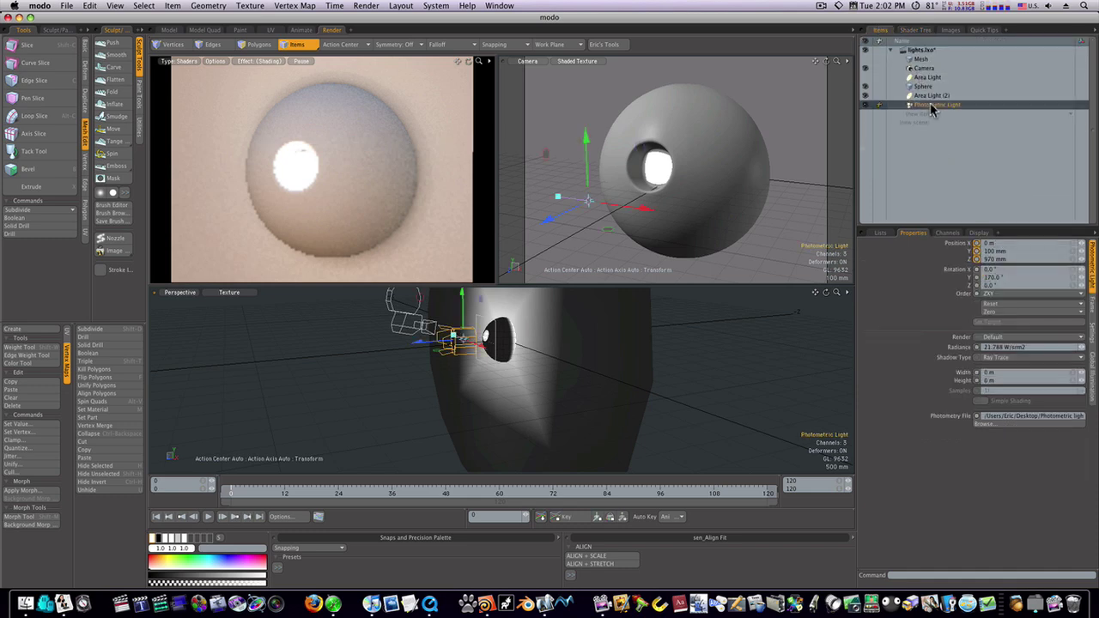
left_click_drag(558, 318, 667, 312)
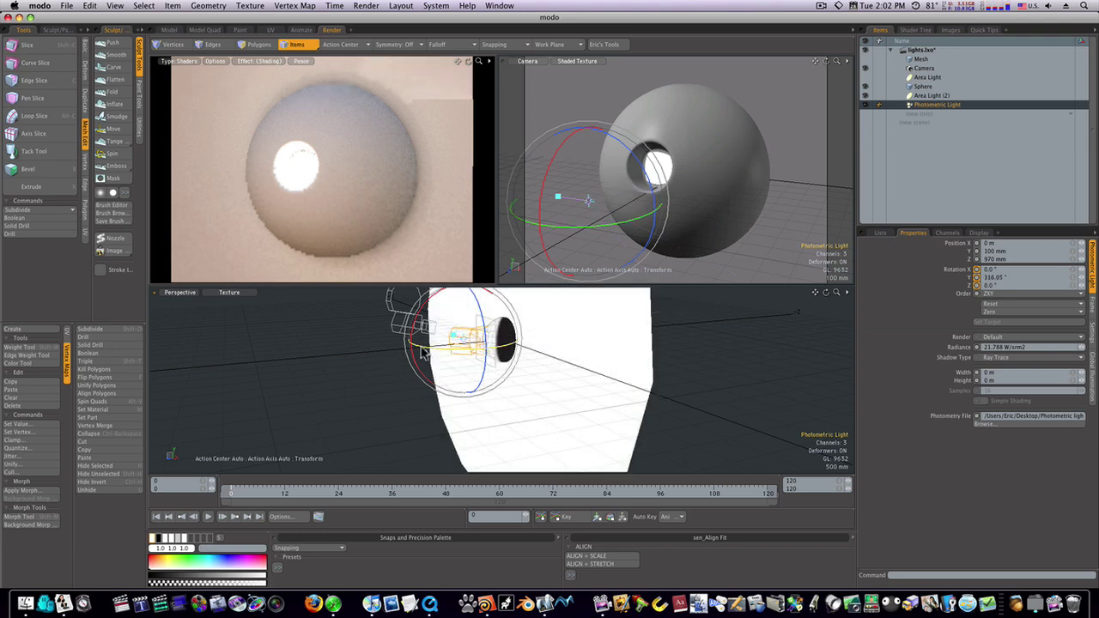
left_click_drag(464, 345, 485, 359)
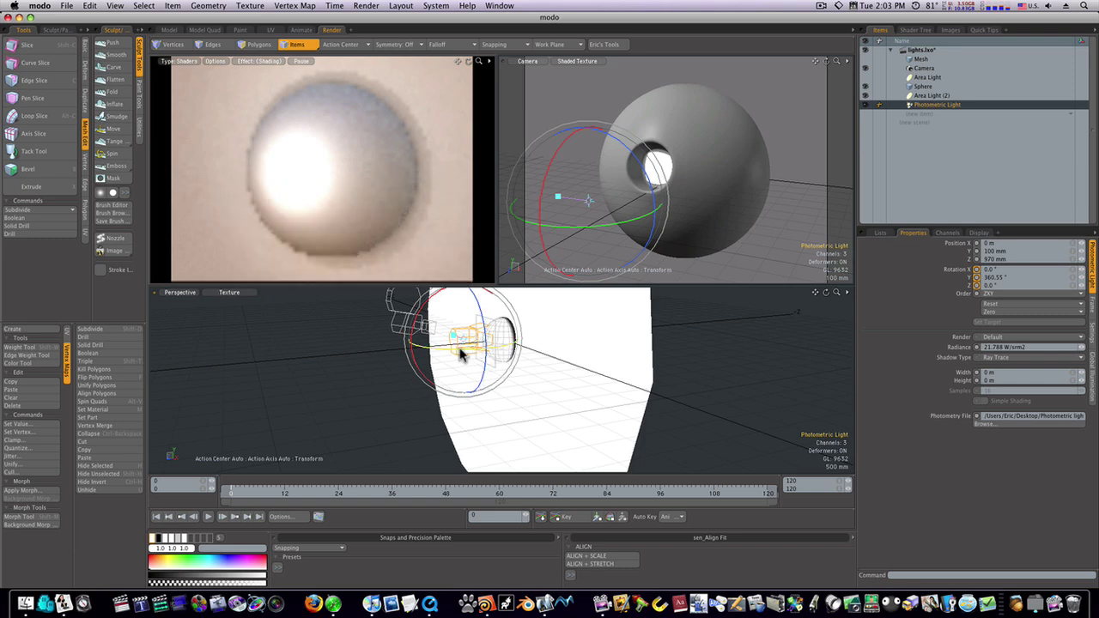
Step: Move the photometric light along Z to 350 mm, inside the sphere's recess
key("w")
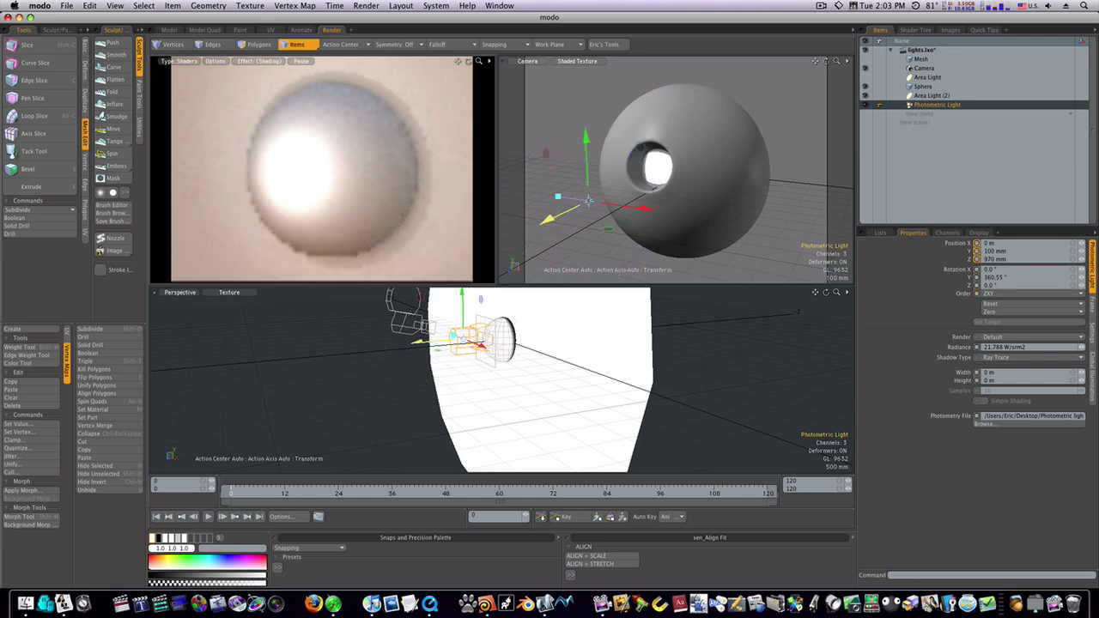
left_click_drag(440, 344, 487, 341)
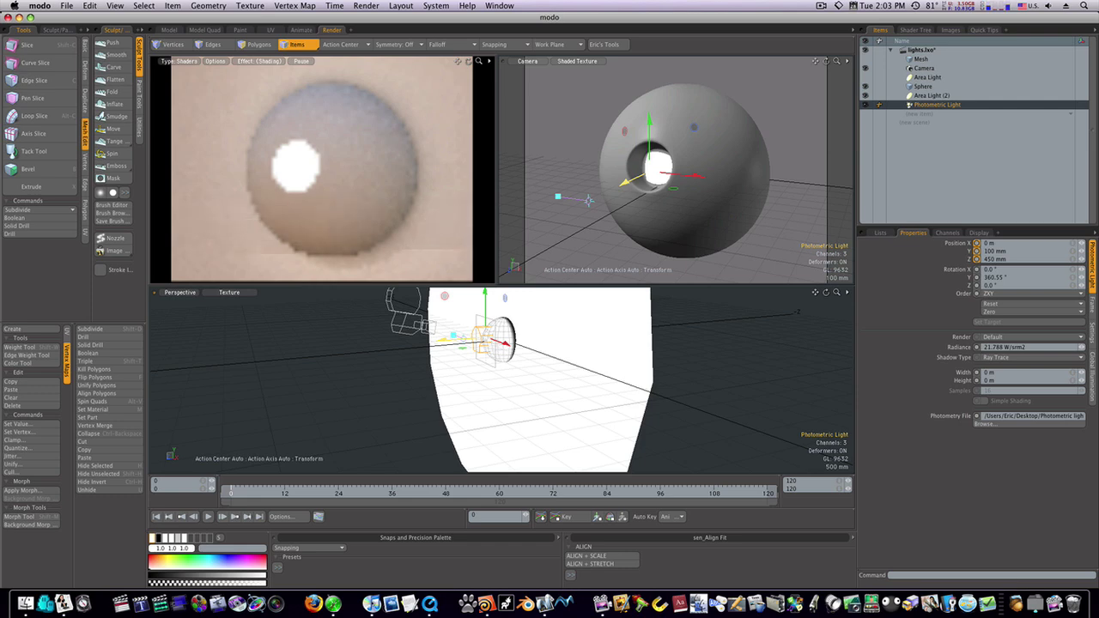
left_click_drag(487, 342, 469, 343)
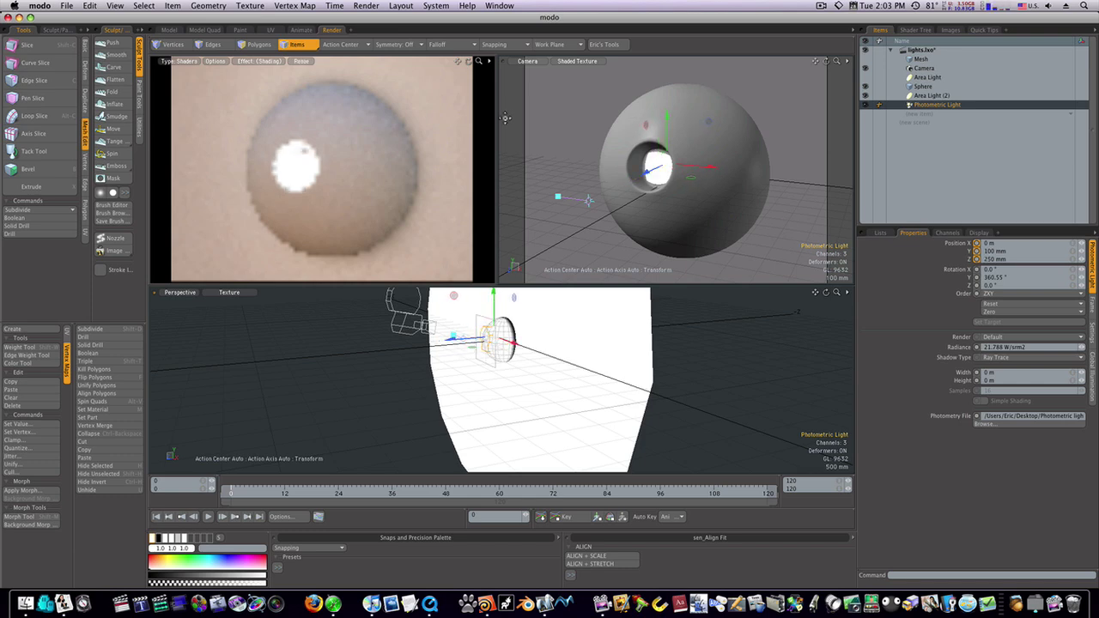
left_click_drag(461, 341, 456, 342)
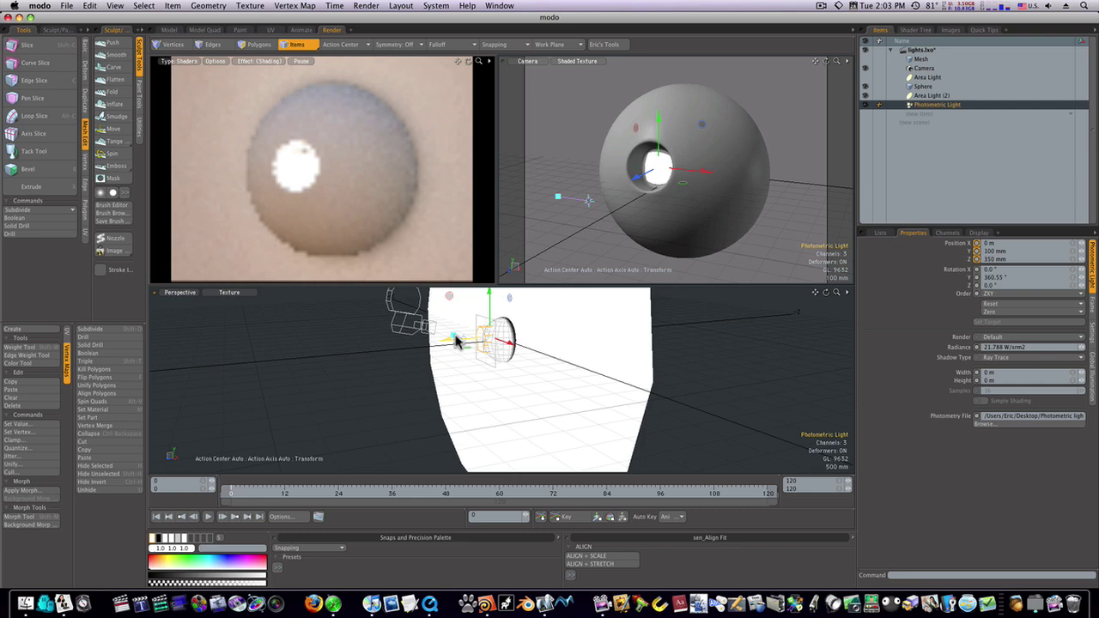
Step: Render the current frame to inspect the indirect lighting, abort it partway, and close the render window
left_click(366, 6)
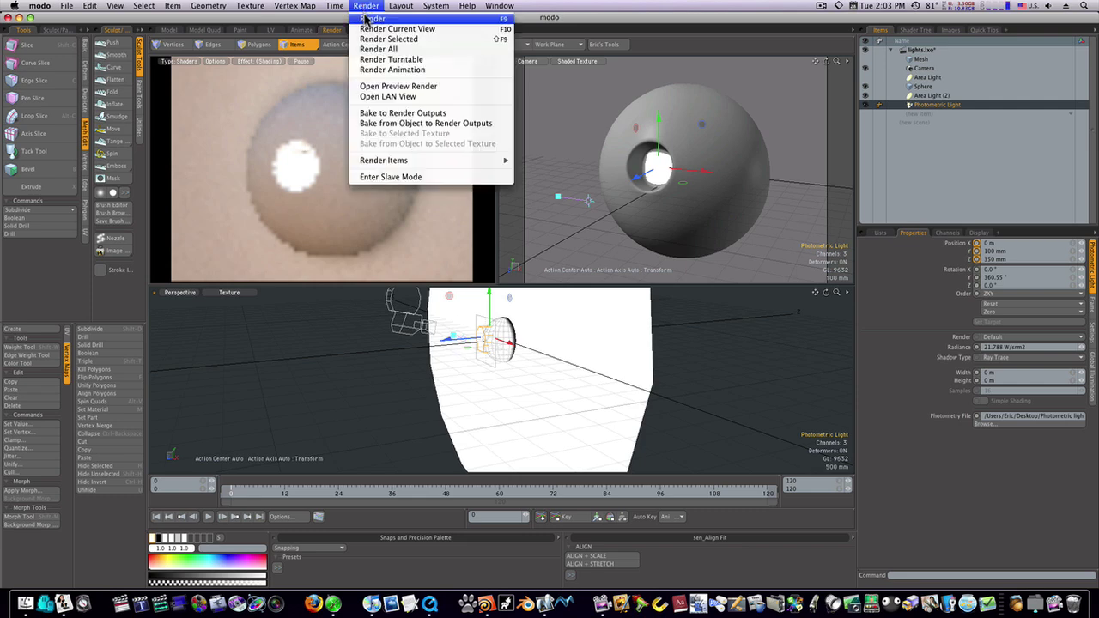
left_click(369, 18)
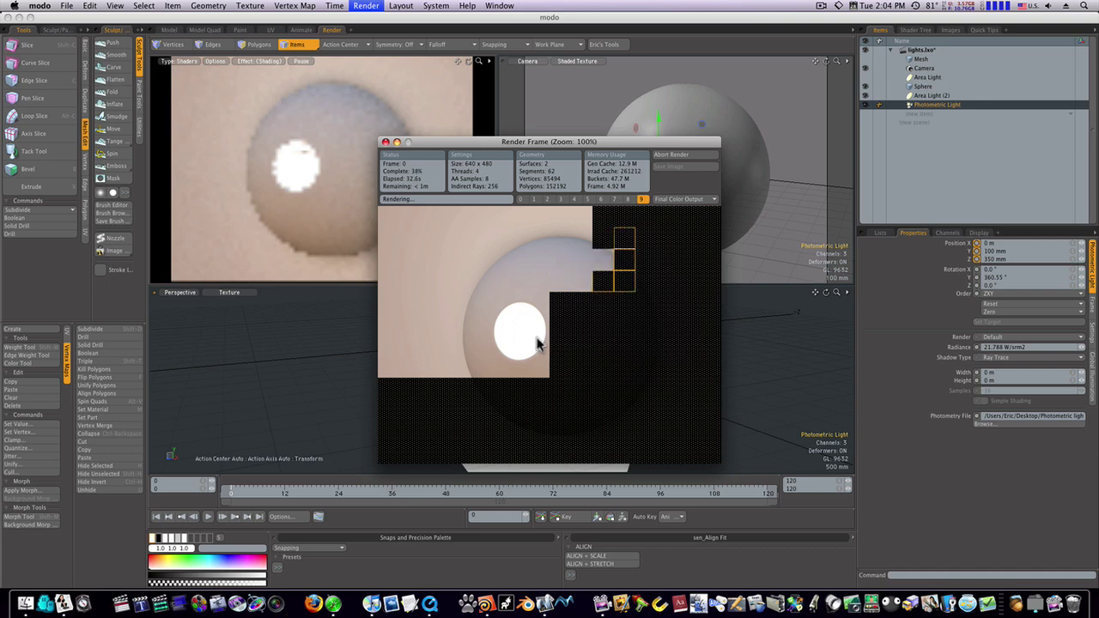
left_click(674, 155)
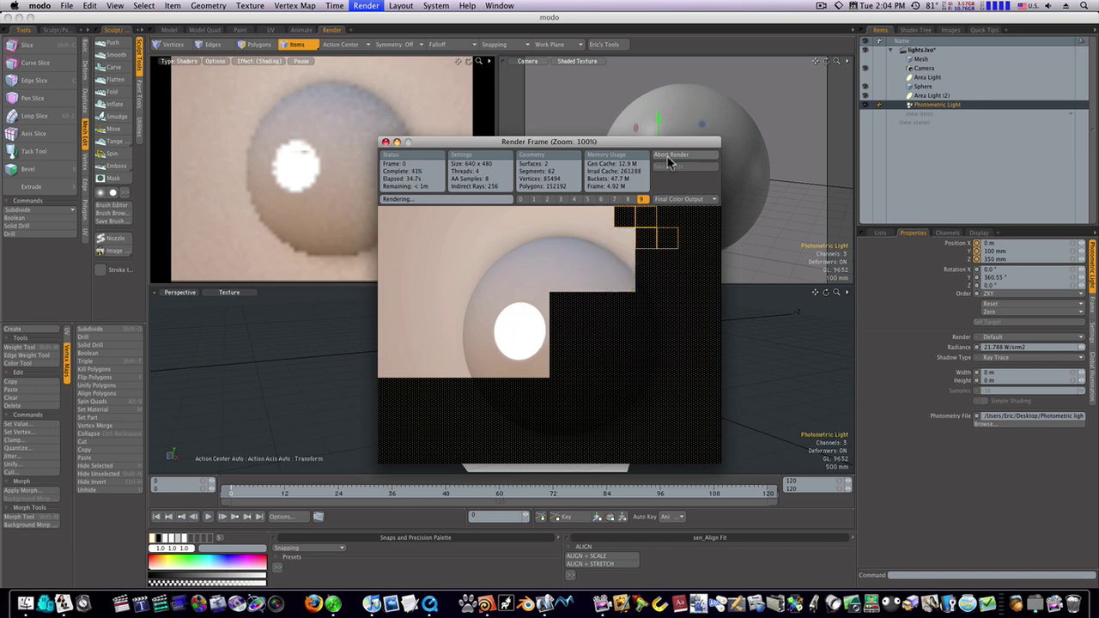
left_click(386, 141)
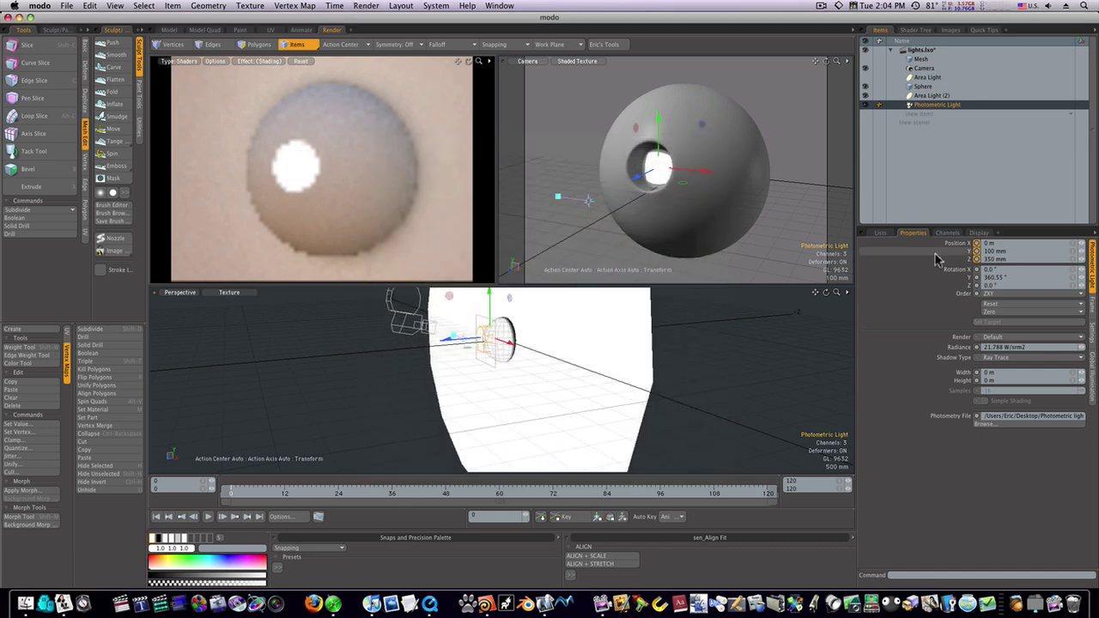
Step: Set the photometric light's radiance to 10 W/srm2, and review its light material and the second area light's properties
left_click(915, 30)
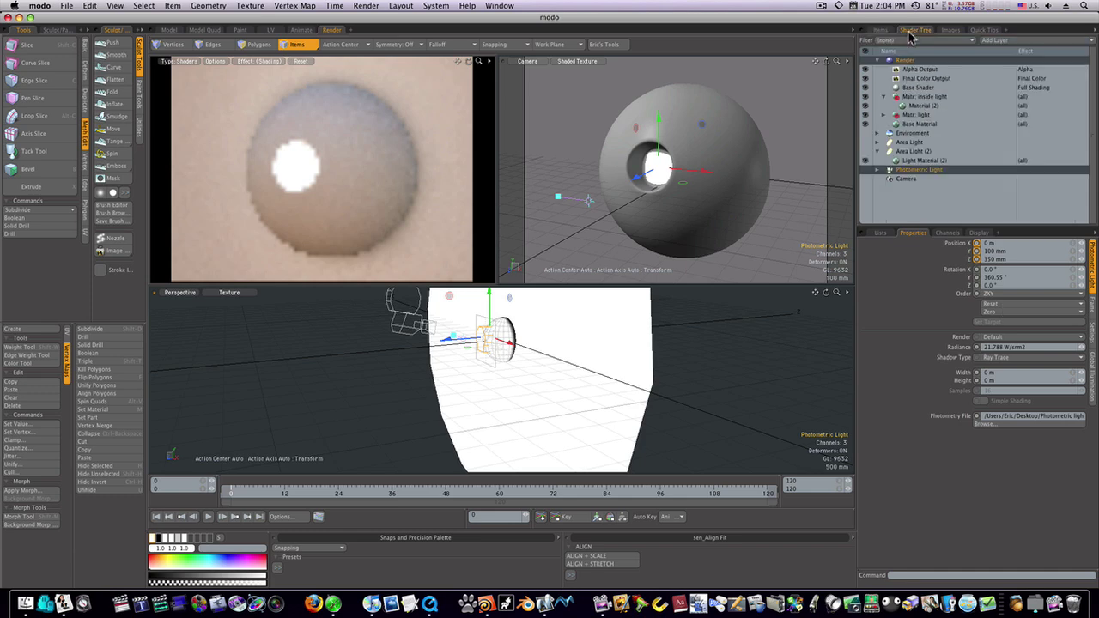
left_click(901, 160)
left_click(902, 170)
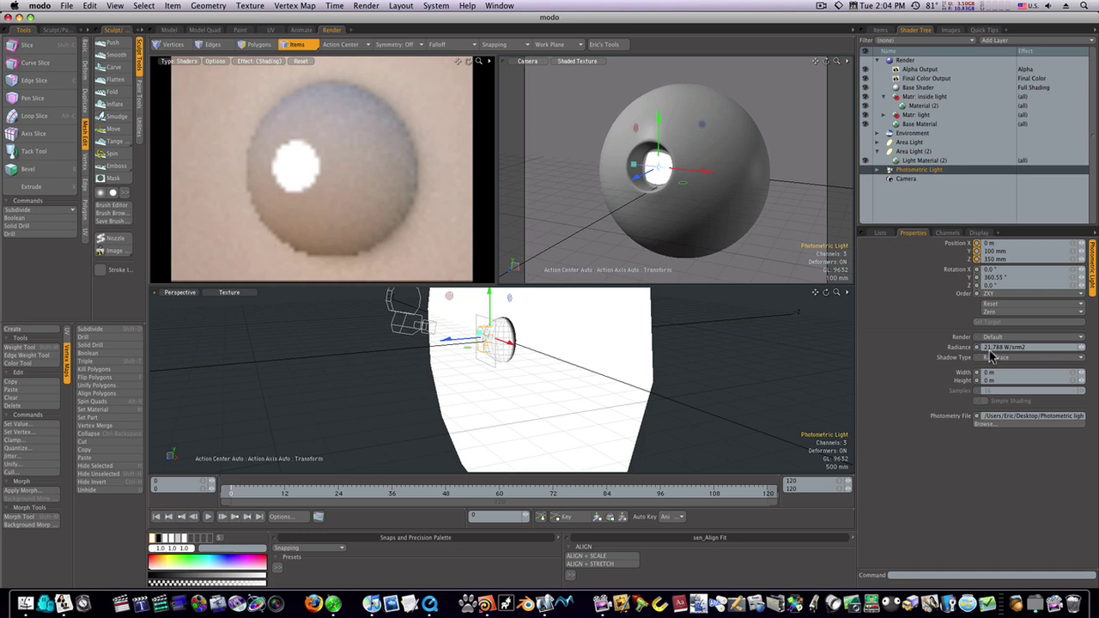
left_click(991, 349)
type("10")
key("Return")
left_click(879, 172)
left_click(925, 177)
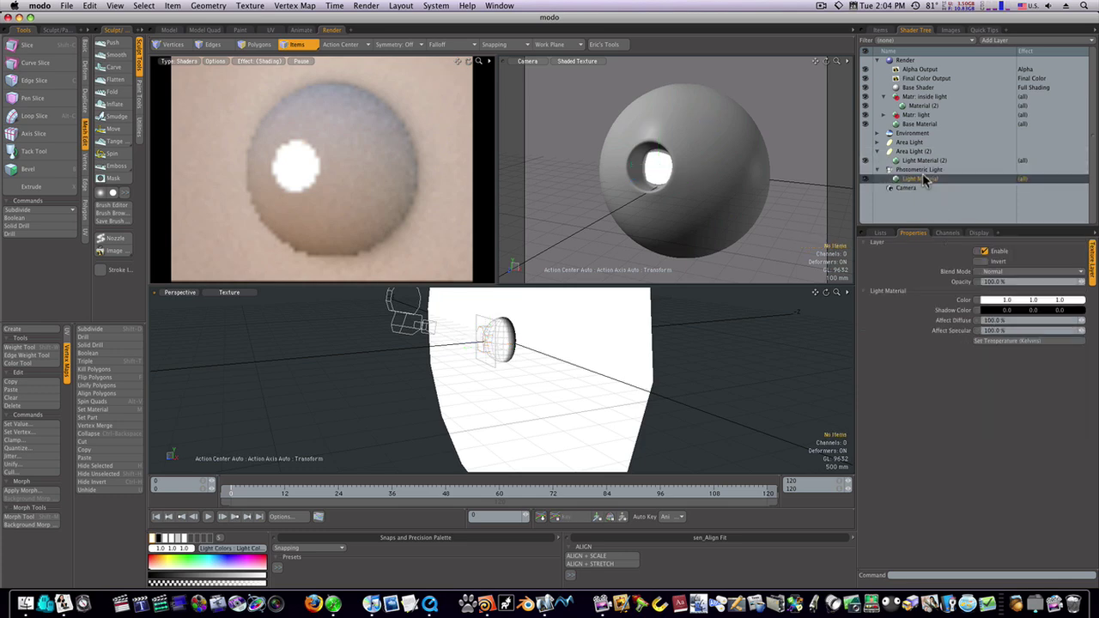
left_click(913, 153)
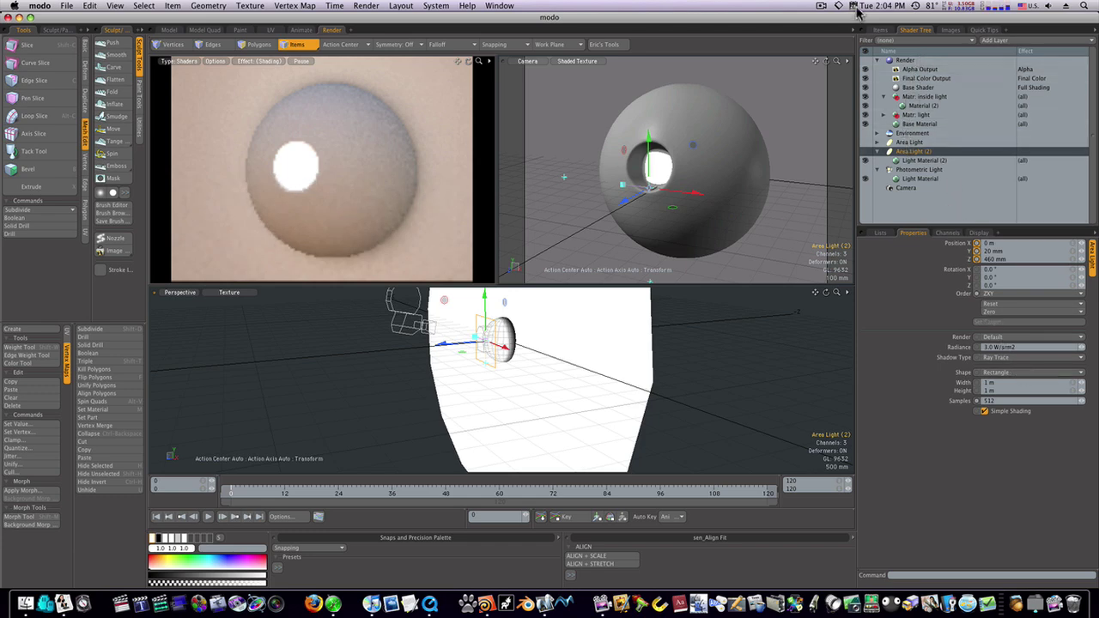
Step: Set the indirect bounces to 3 in the render item's global illumination settings
left_click(914, 62)
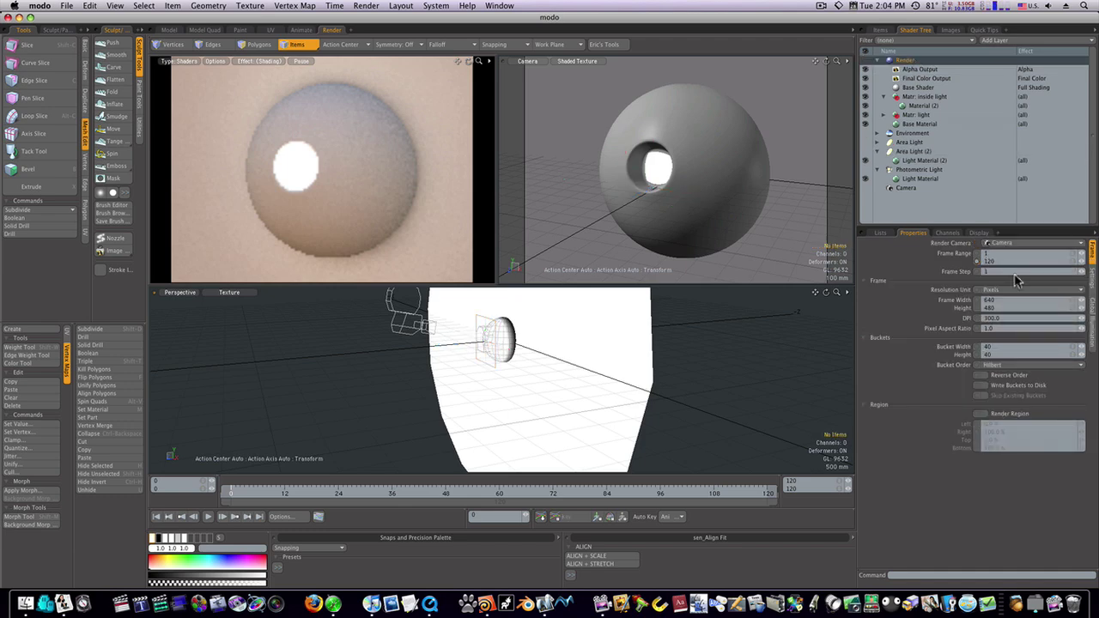
left_click(1090, 335)
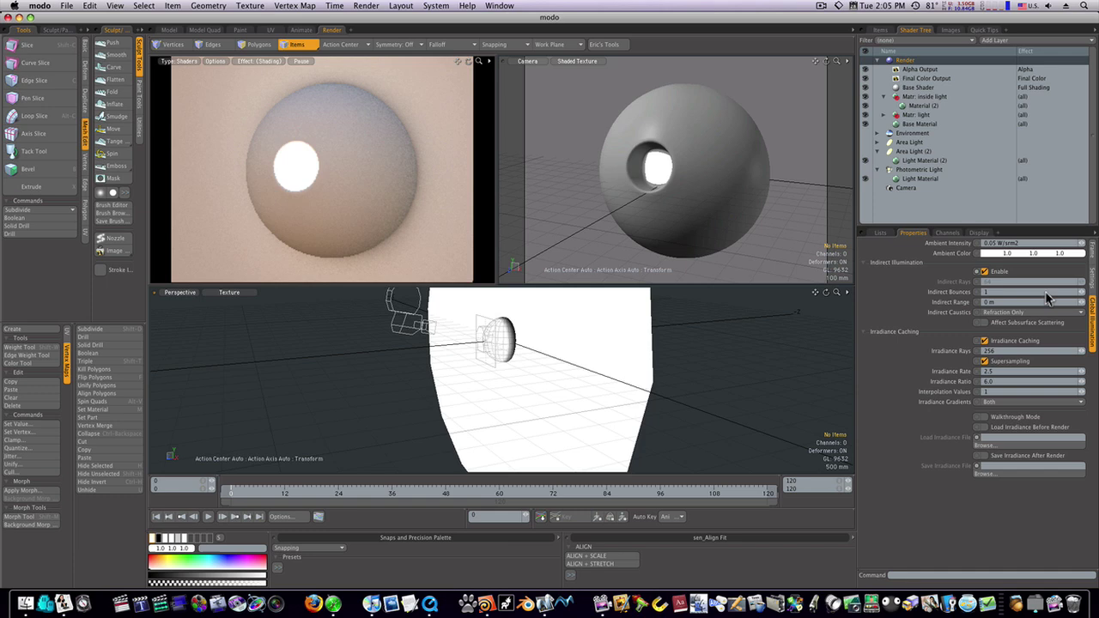
left_click(1082, 293)
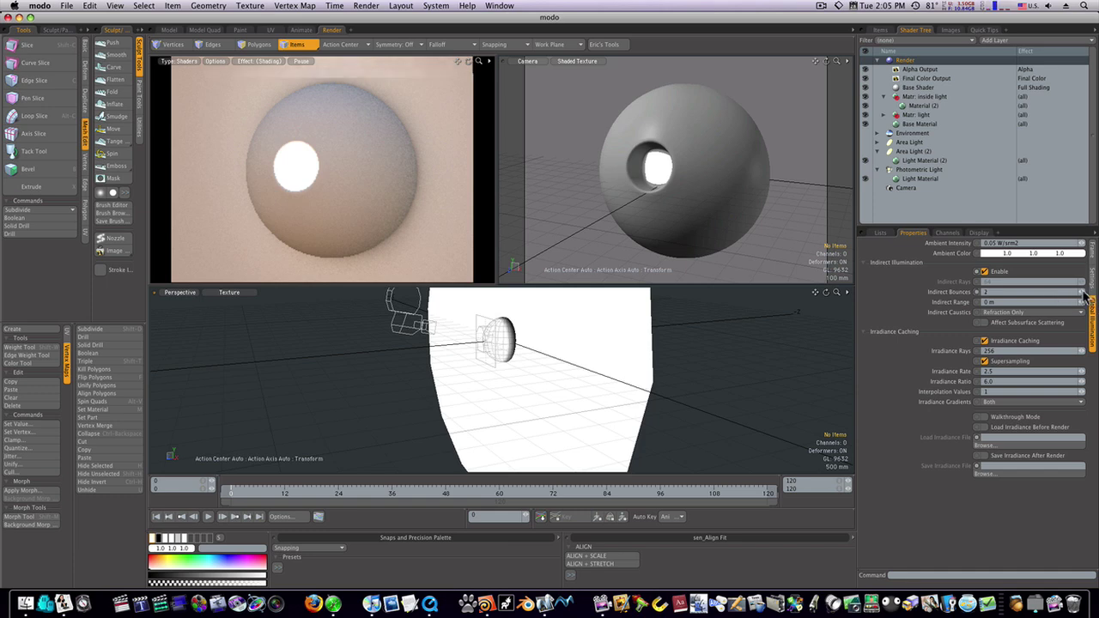
left_click(1081, 292)
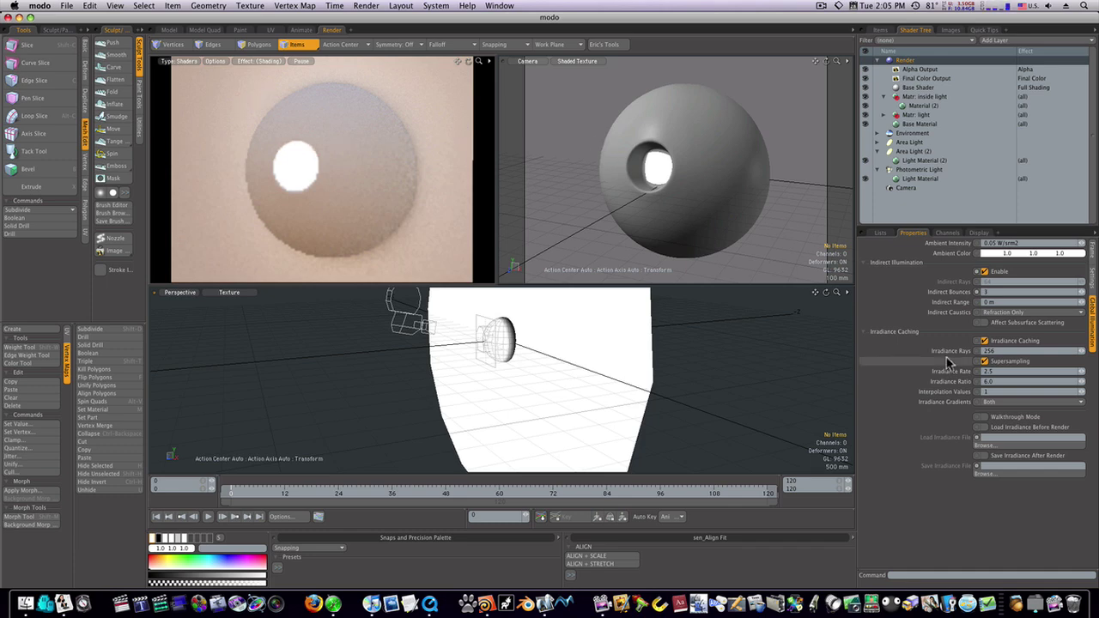
Step: Set the irradiance rays to 512 and the indirect range to 2 m in the global illumination settings
left_click(984, 361)
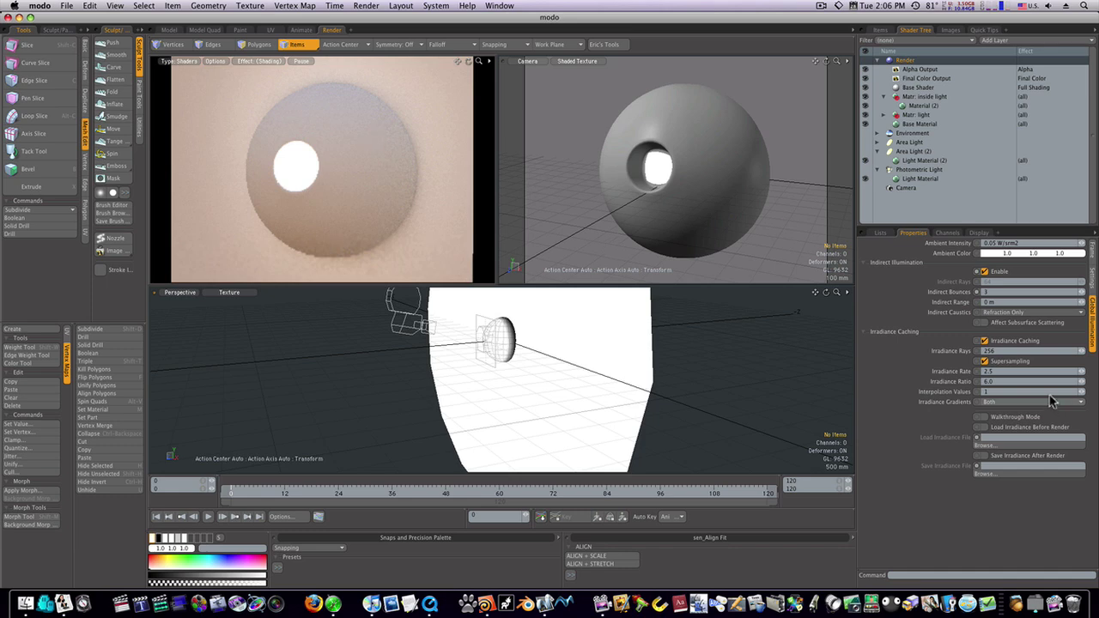
left_click_drag(954, 351, 940, 350)
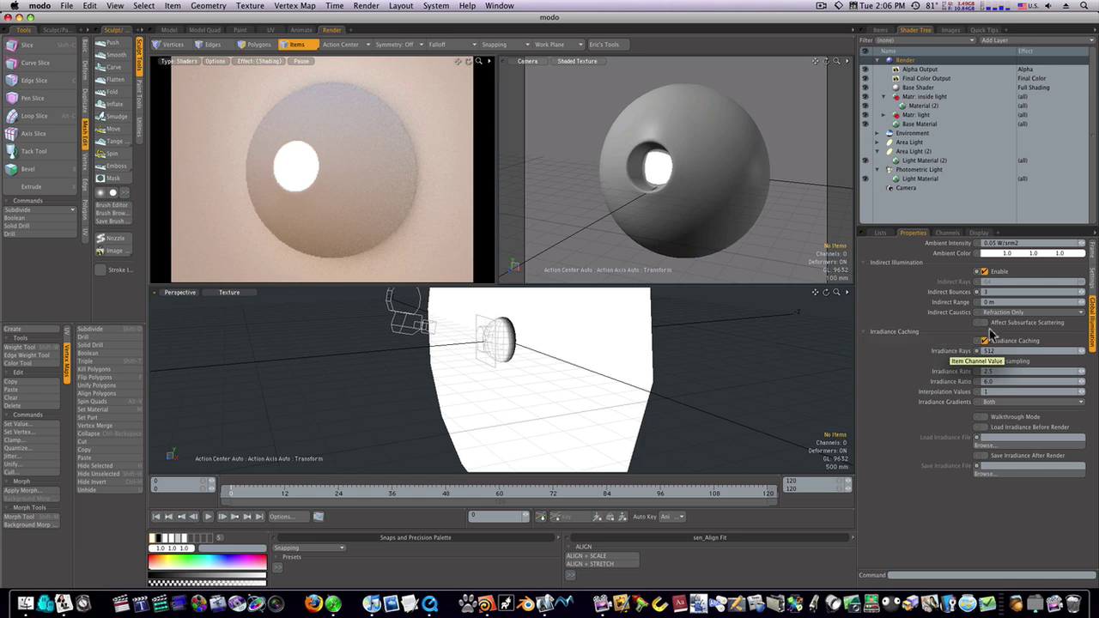
left_click(990, 303)
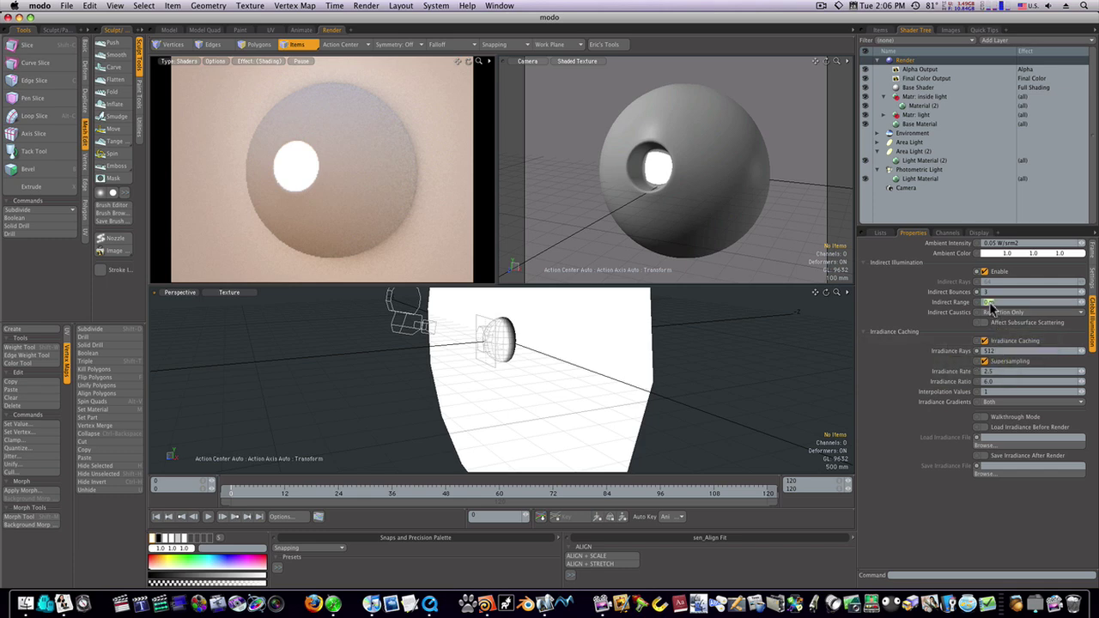
type("8")
type("m")
key("Return")
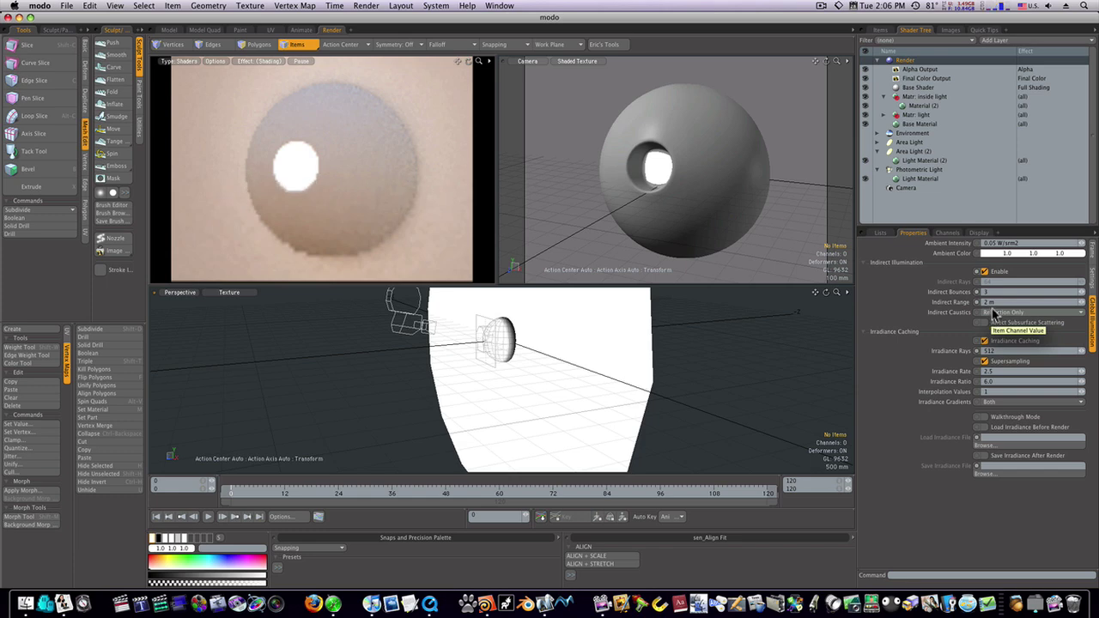
Step: Render the current frame with the new global illumination settings, and move the render window higher to inspect the result
left_click(365, 6)
left_click(369, 18)
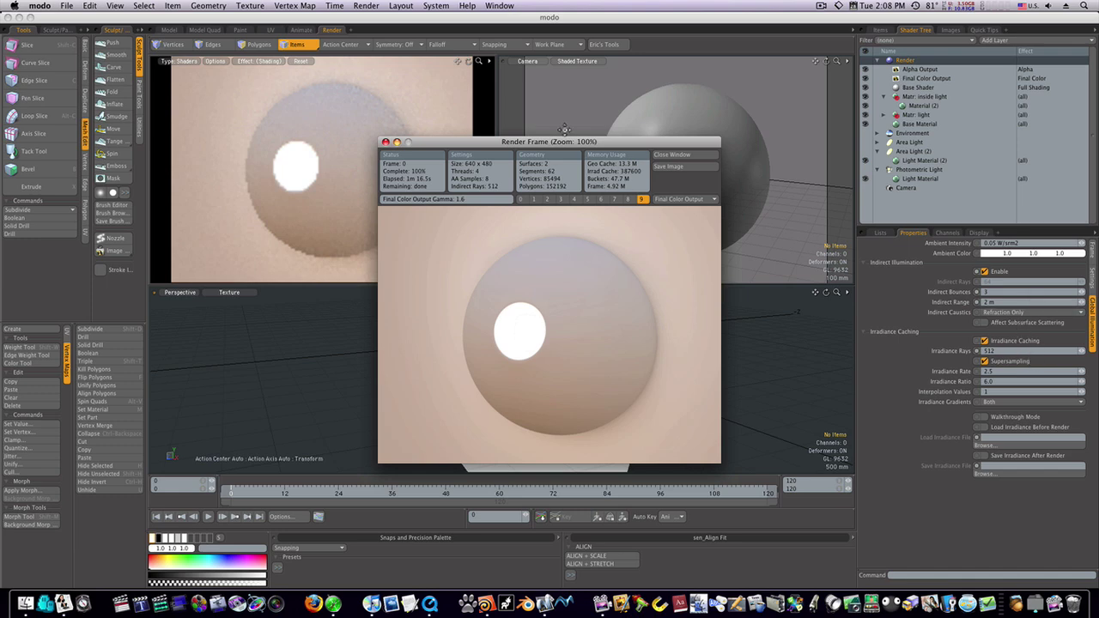
left_click_drag(567, 141, 564, 94)
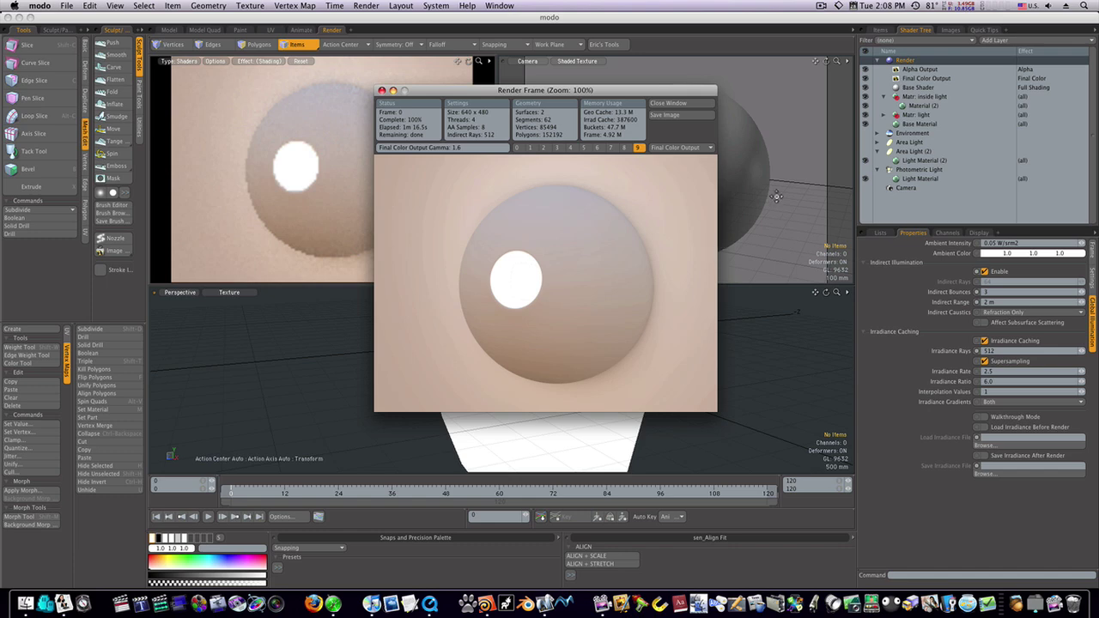
left_click(822, 6)
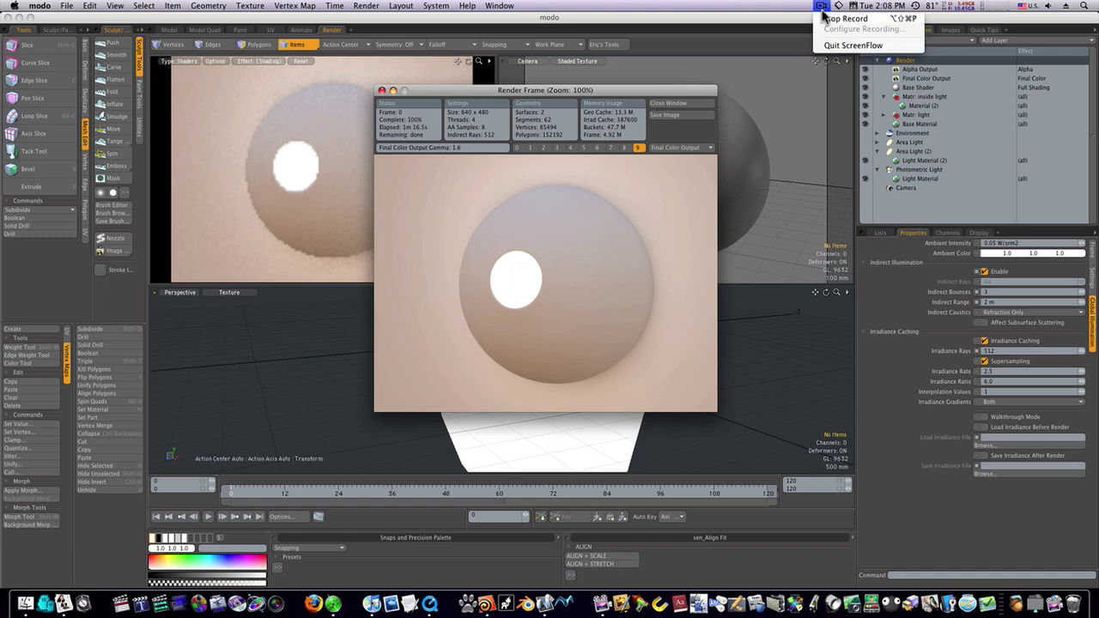